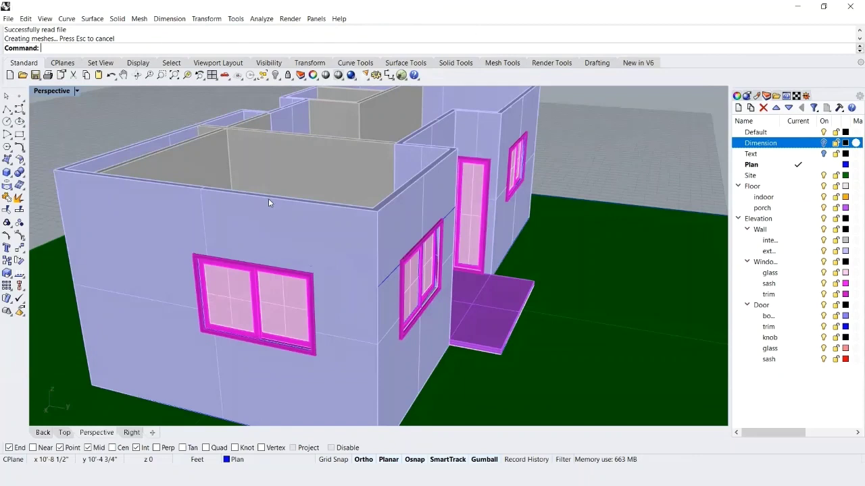
Step: Draw a vertical line 4'6" high from the midpoint of the end wall's top outer edge and save the model
key(Up)
text(e)
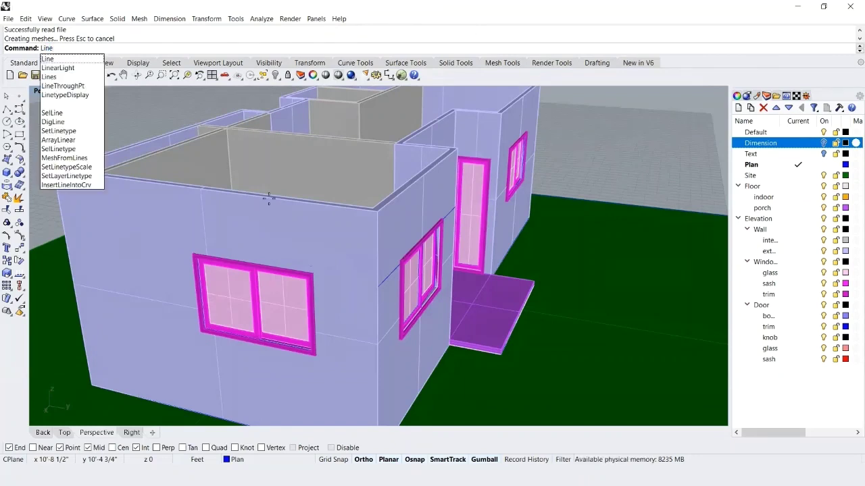
key(Return)
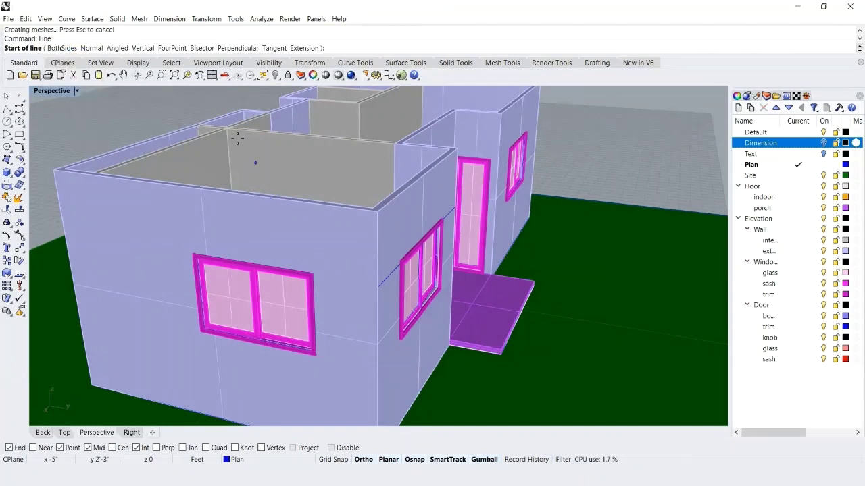
text(v)
key(Return)
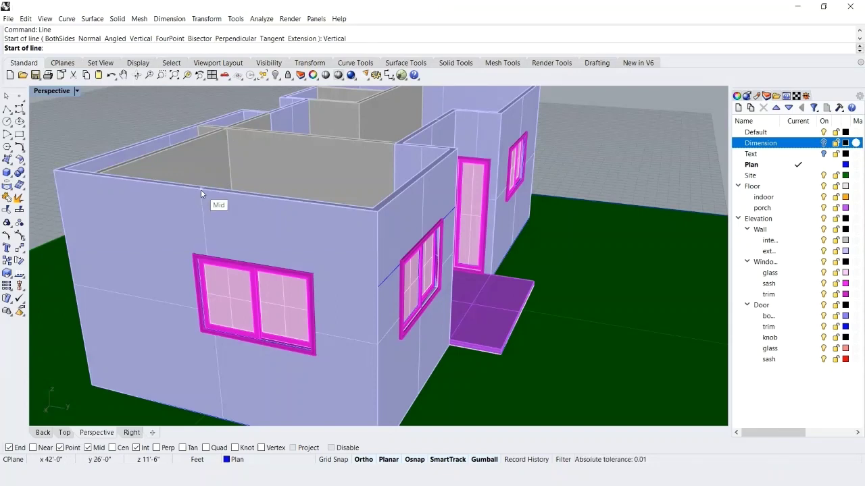
click(201, 190)
scroll(214, 176, down, 4)
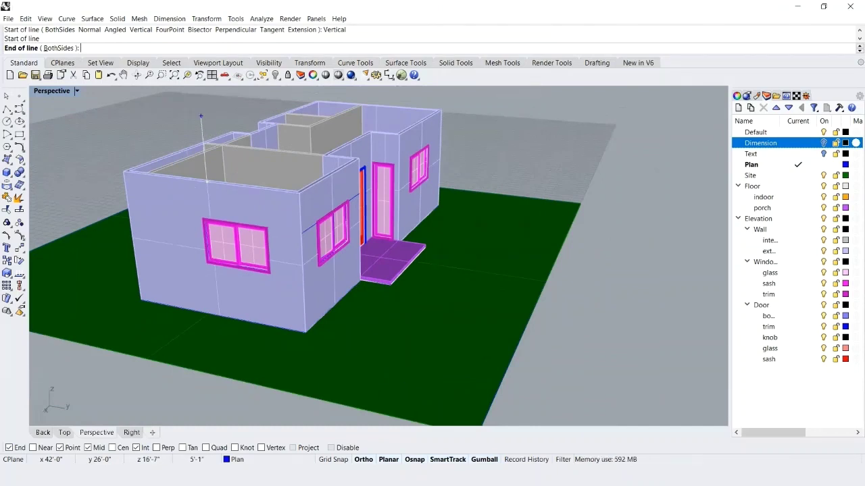
text(4'6)
key(Return)
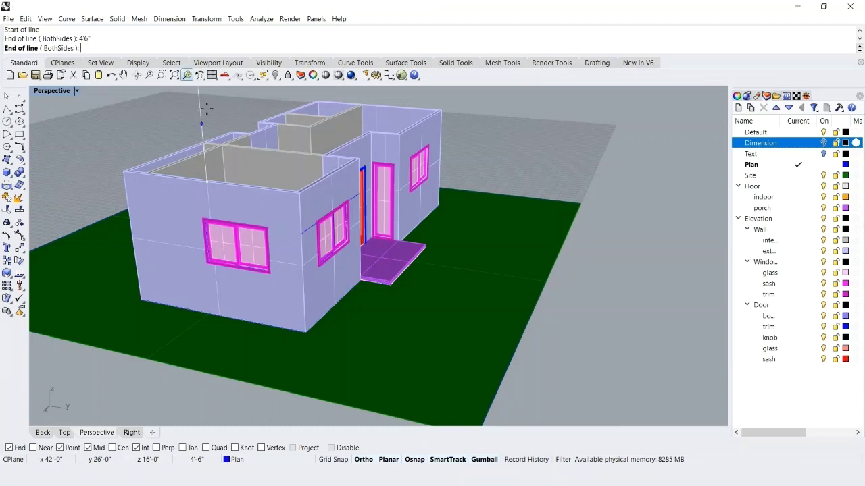
click(201, 109)
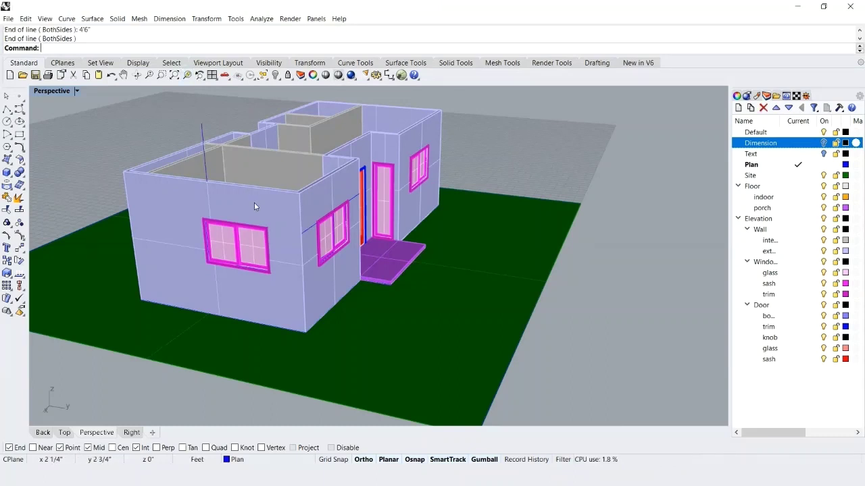
right_drag(236, 147, 303, 182)
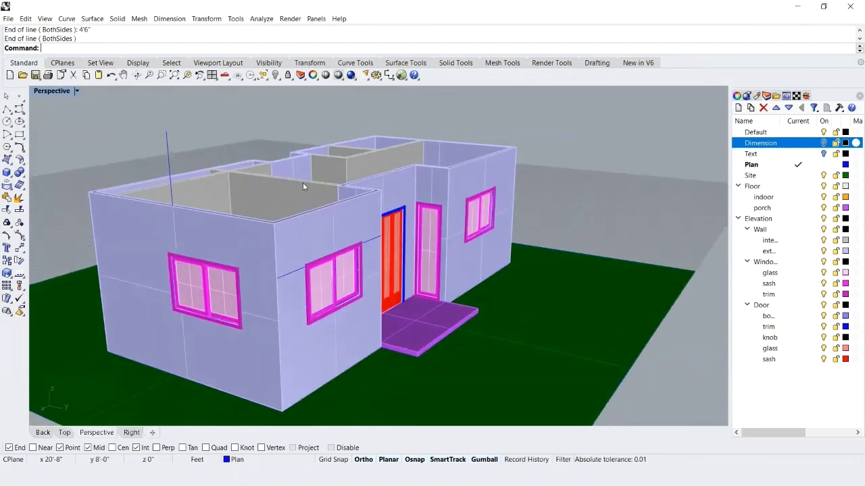
key(ctrl+s)
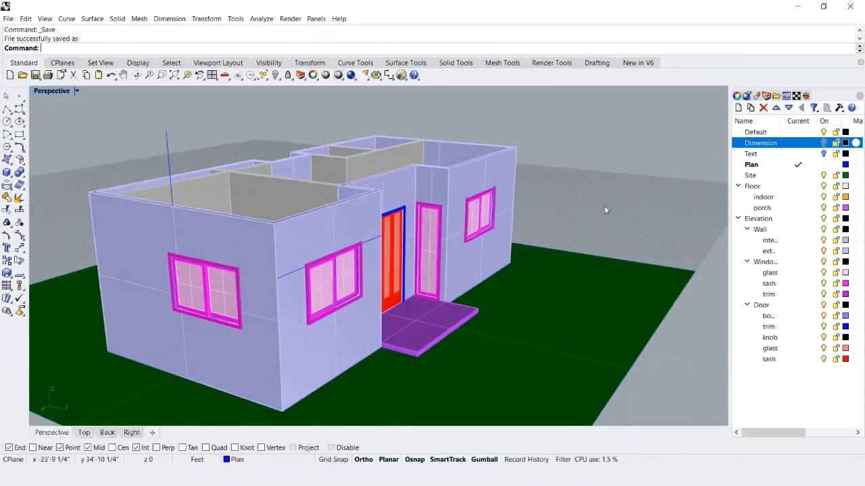
Step: Draw a closed triangular polyline through one top corner of the end wall, the vertical line's upper end and the opposite corner
text(Polyline)
key(Return)
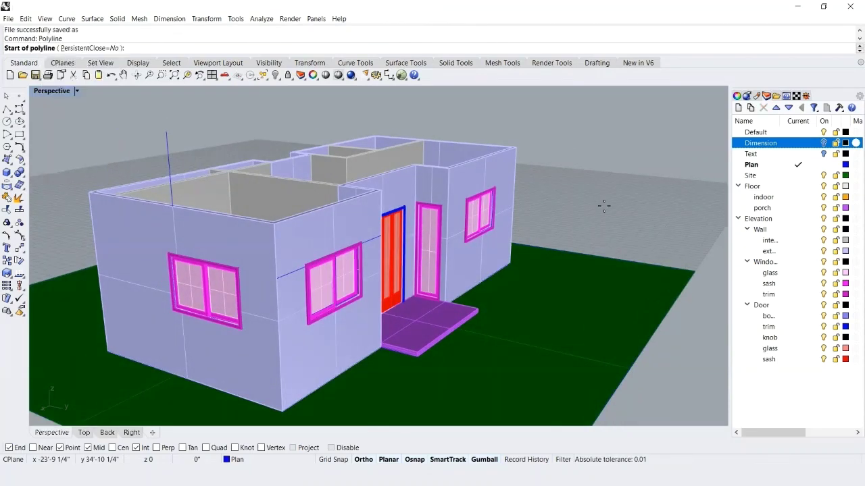
shift+right_drag(119, 281, 185, 296)
scroll(185, 296, up, 5)
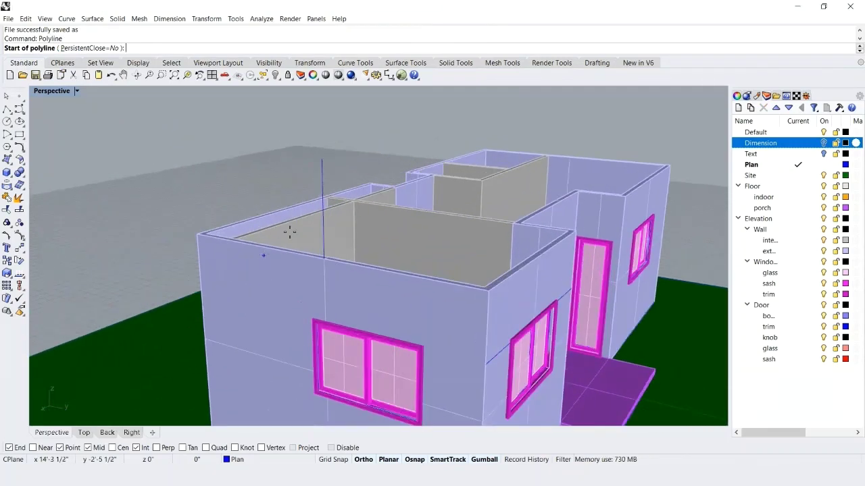
click(197, 235)
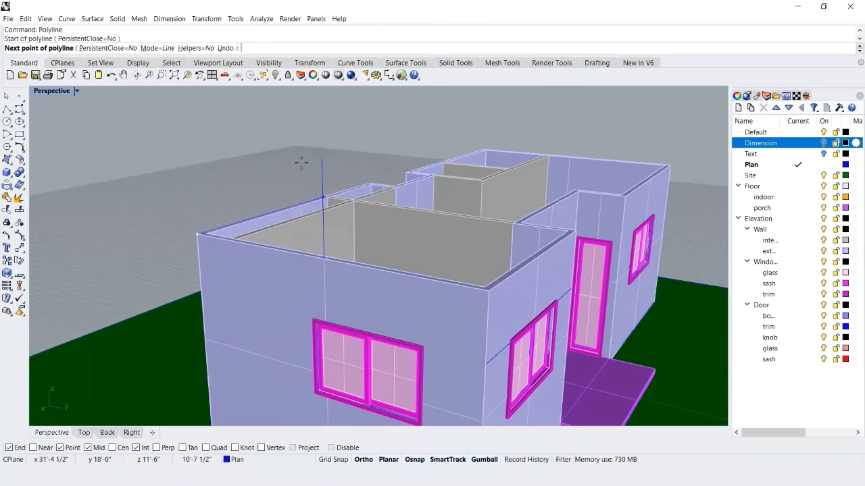
click(323, 160)
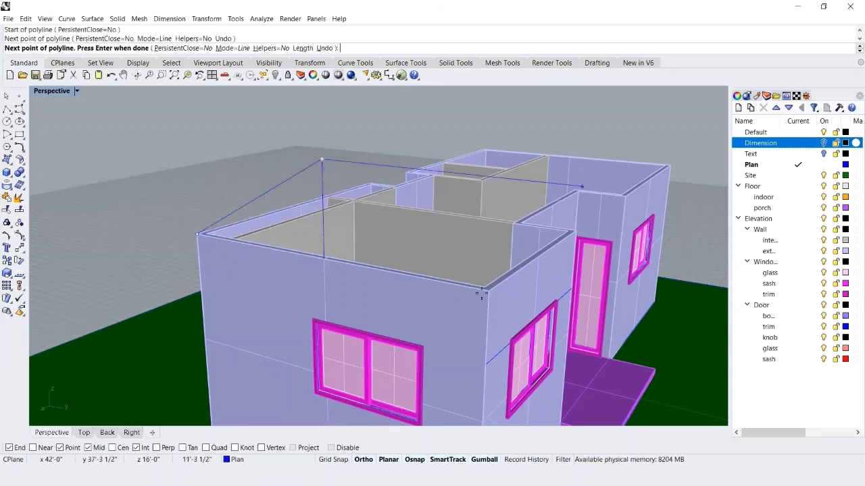
click(486, 291)
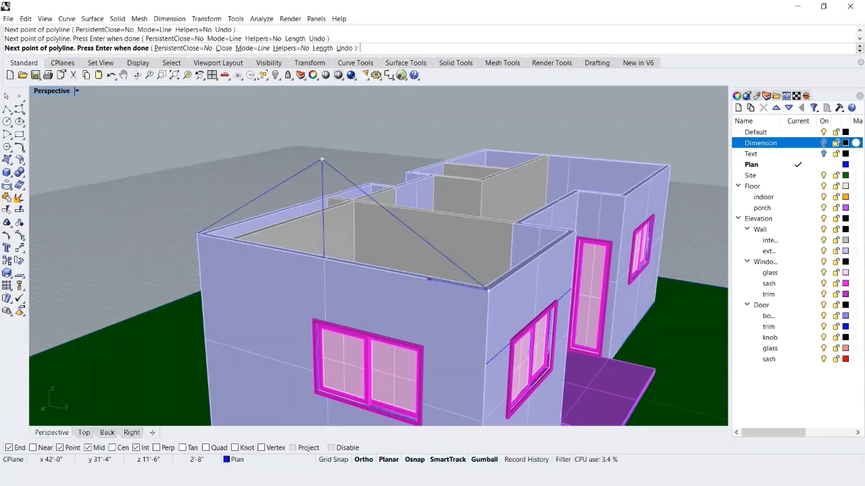
text(c)
key(Return)
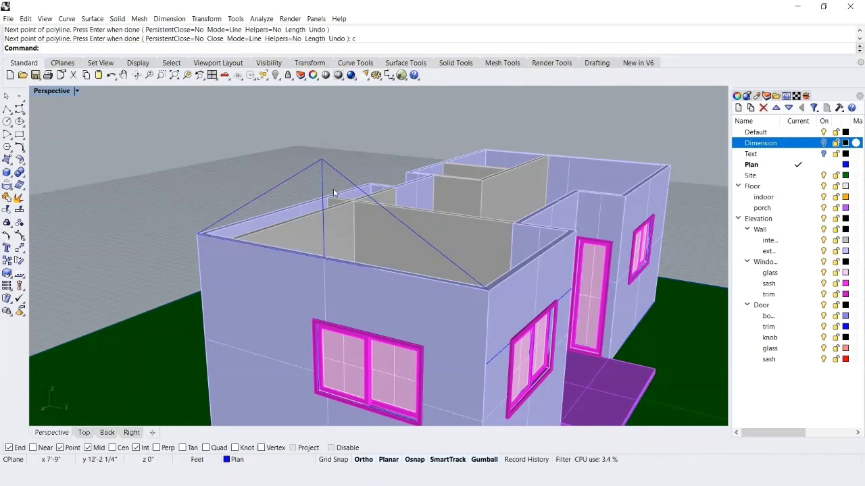
Step: Extrude the triangular gable outline 4" inward as a solid
click(285, 179)
text(Ext)
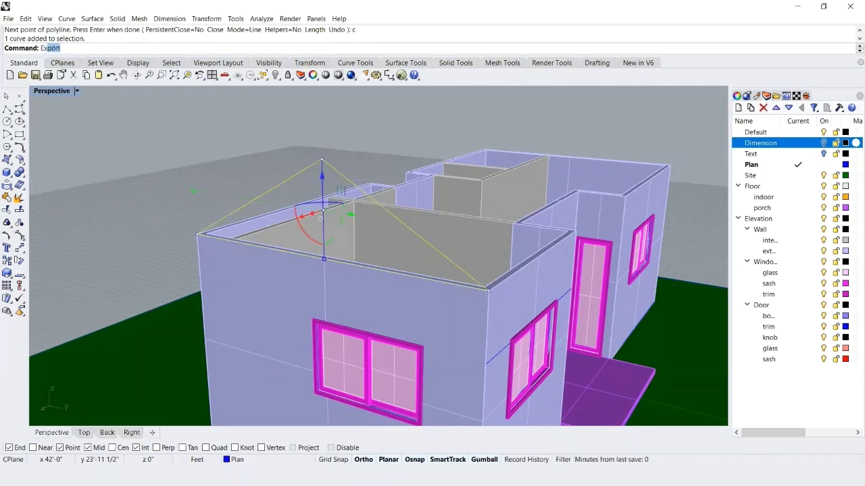
text(rudeCrv)
key(Return)
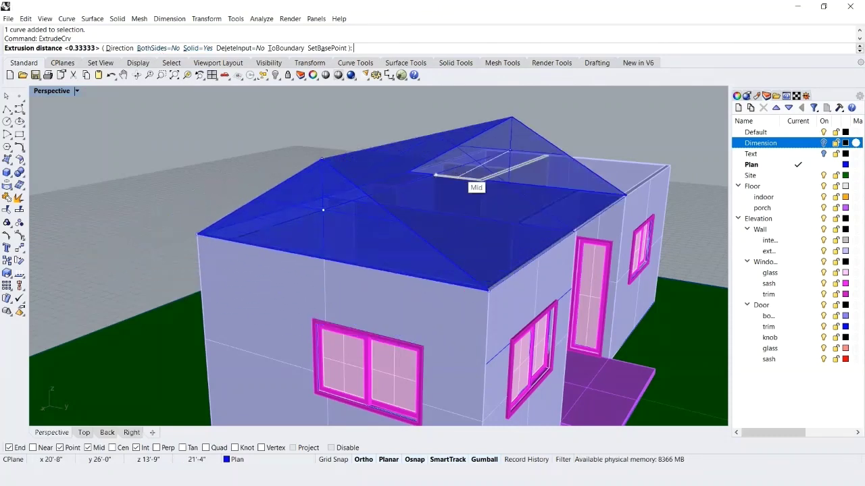
key(Return)
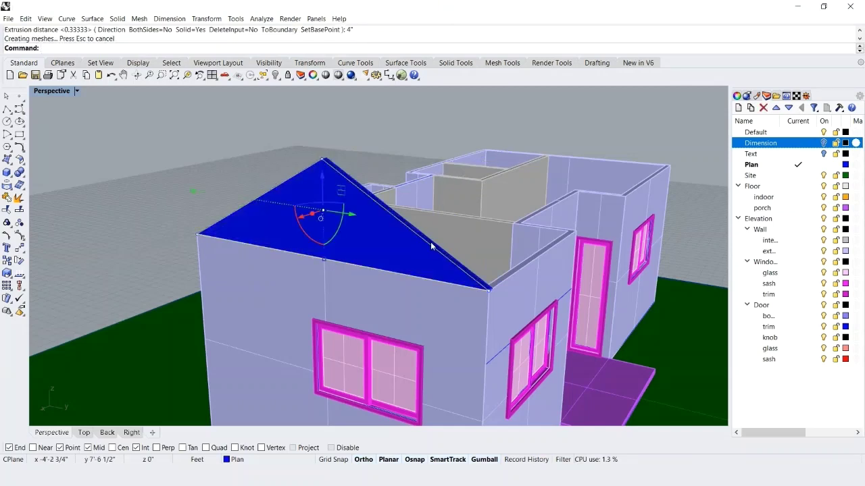
Step: Change the triangular gable extrusion to the exterior wall layer
scroll(431, 241, up, 2)
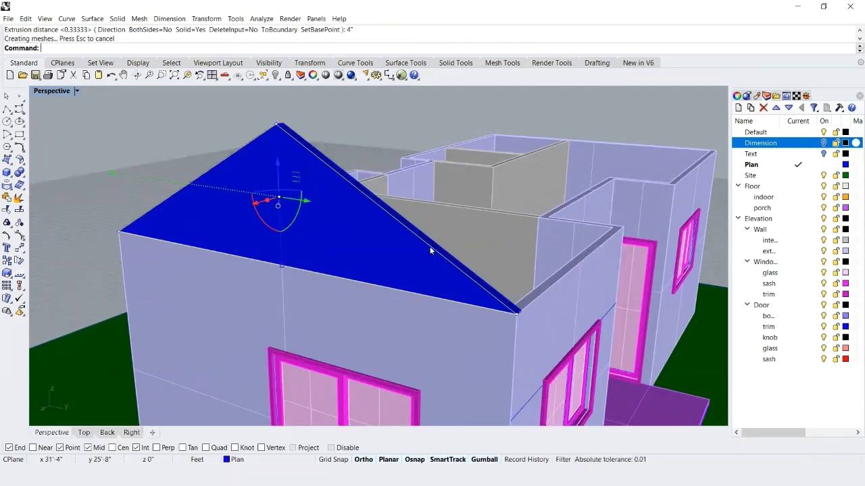
click(430, 247)
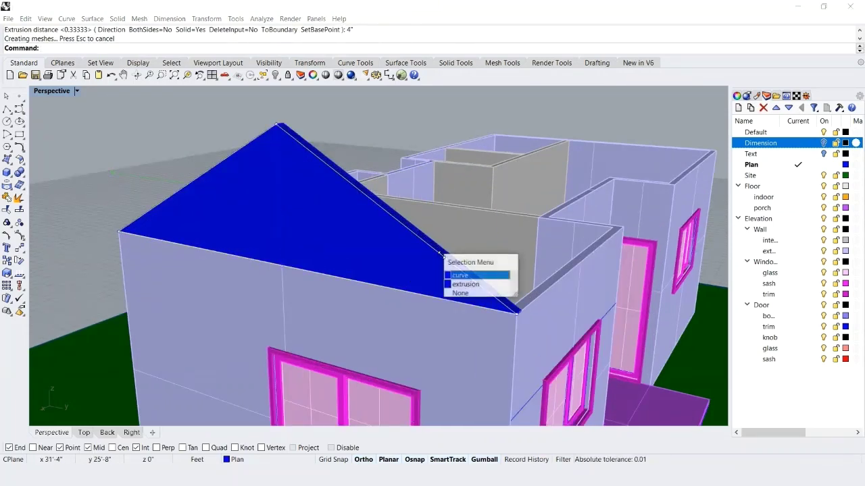
click(468, 286)
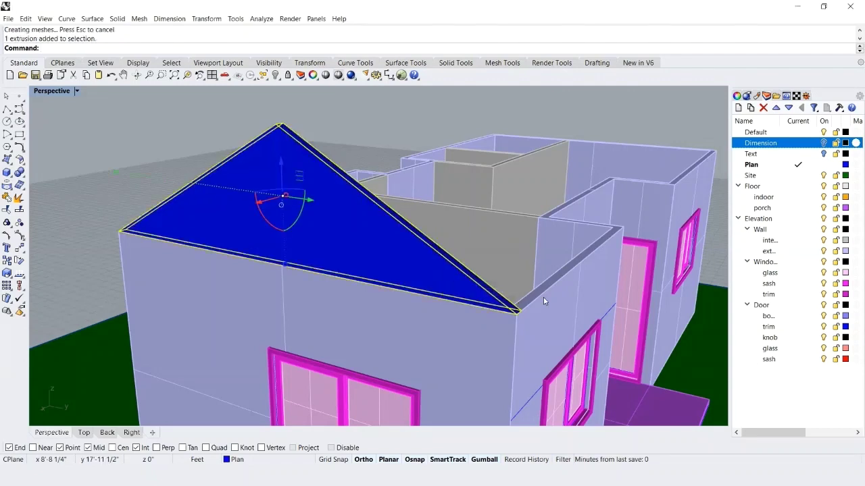
click(766, 251)
right_click(765, 251)
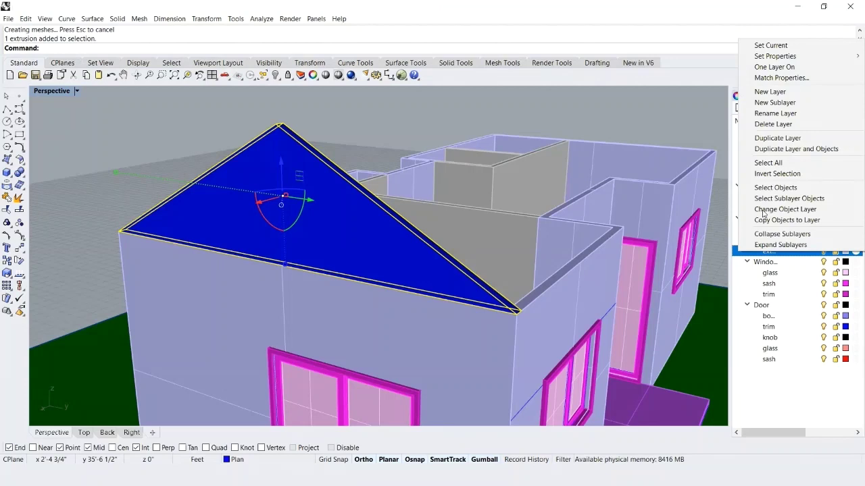
click(764, 209)
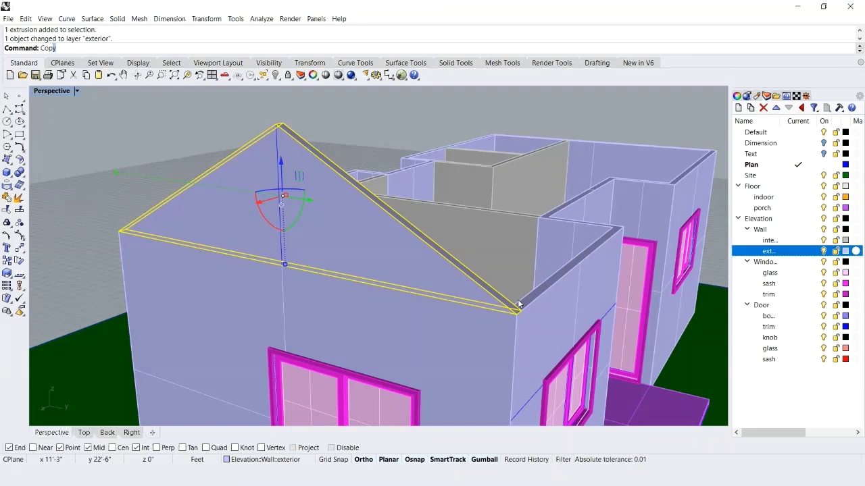
Step: Copy the gable from its lower front corner to the matching corner of the far end wall and save the model
key(Return)
right_drag(477, 331, 206, 325)
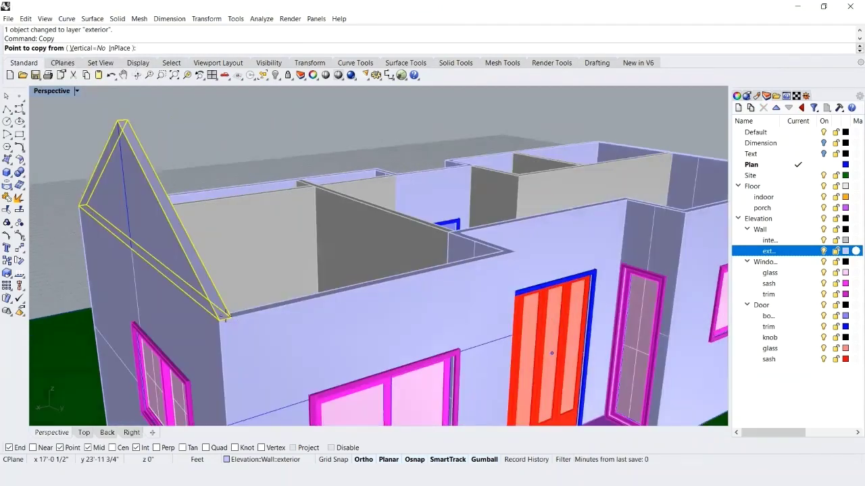
click(206, 325)
scroll(203, 315, down, 5)
scroll(518, 262, up, 3)
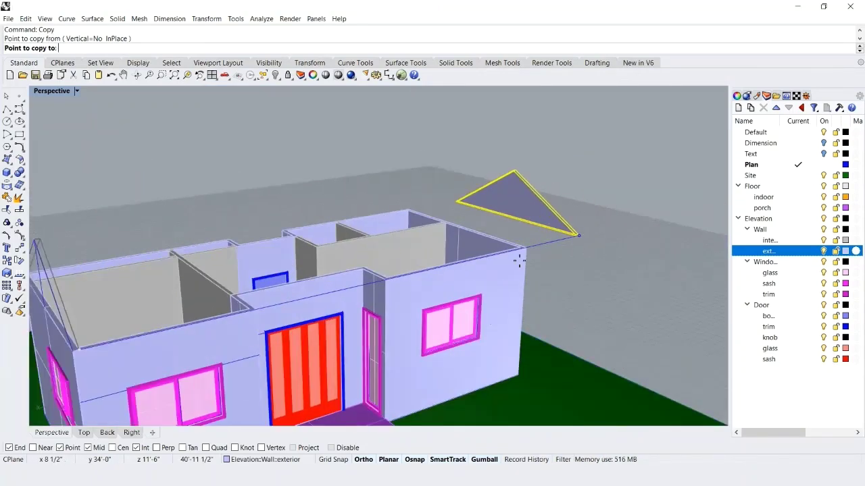
scroll(519, 262, up, 2)
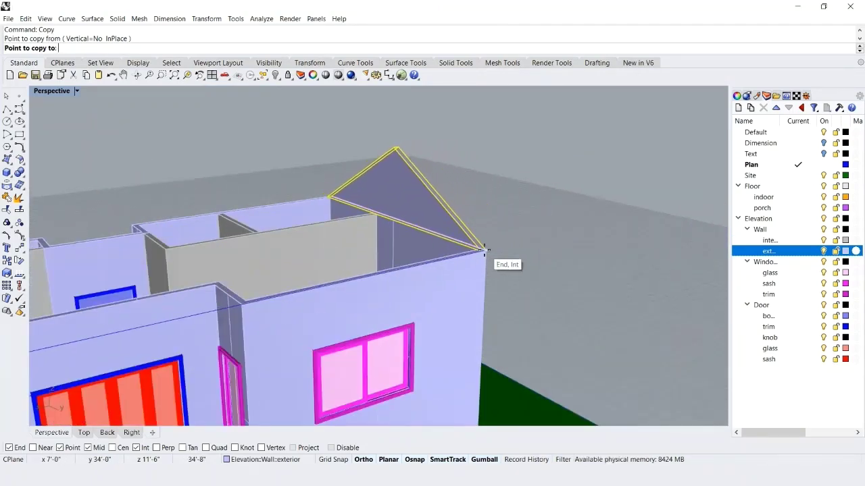
click(483, 250)
key(Return)
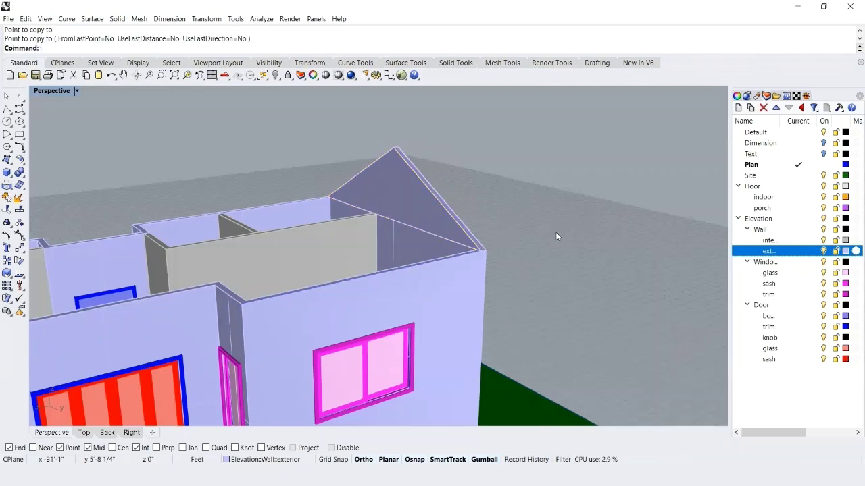
scroll(557, 237, down, 7)
right_drag(460, 277, 374, 266)
key(Escape)
key(ctrl+s)
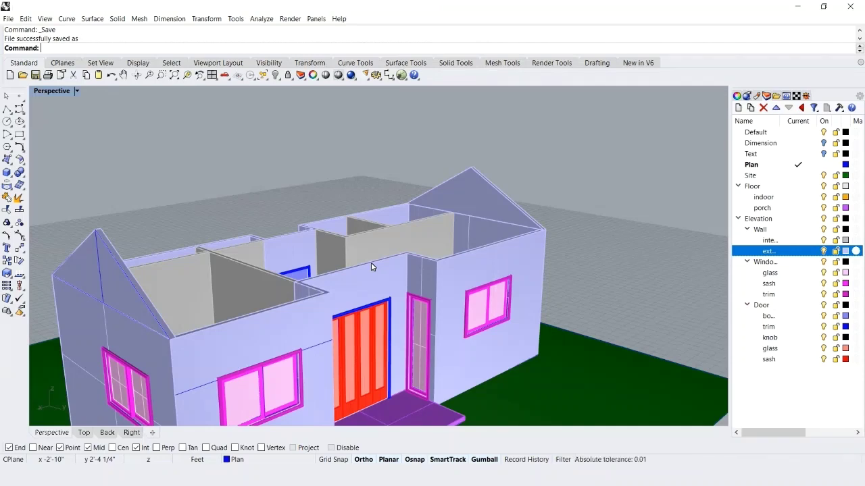
Step: Draw a line along the near gable's front slope, from the slope's midpoint down to the wall's top corner
text(l)
key(Return)
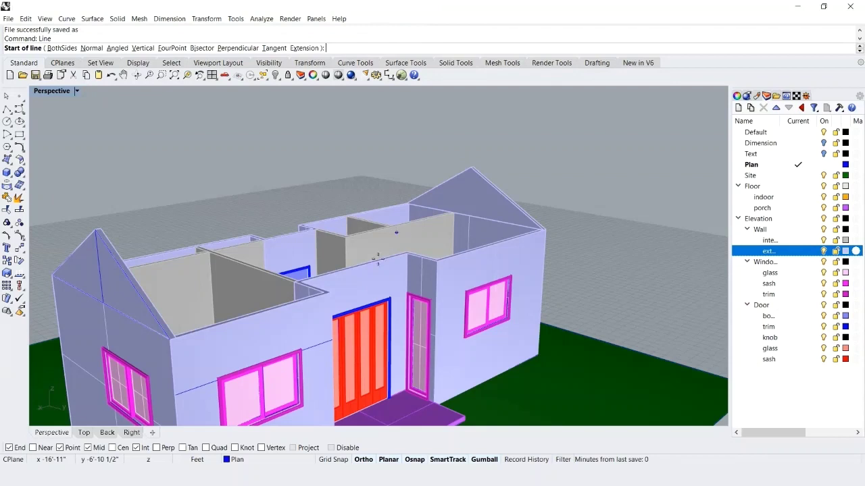
scroll(89, 318, up, 5)
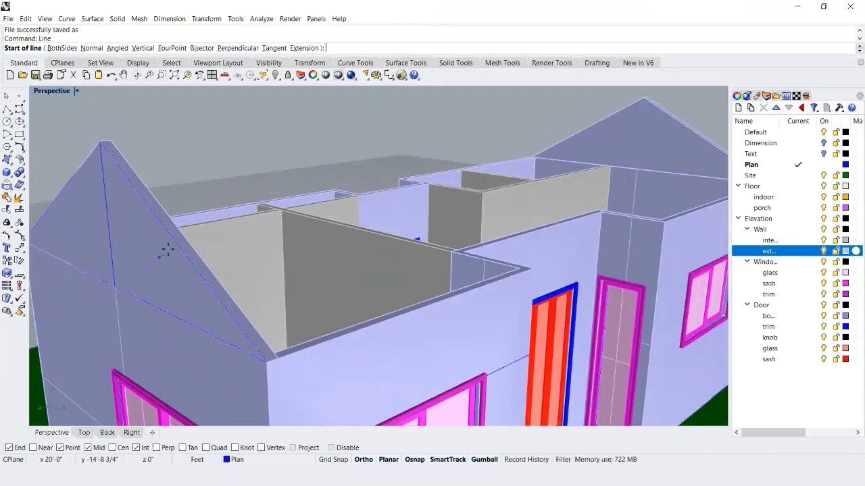
click(175, 245)
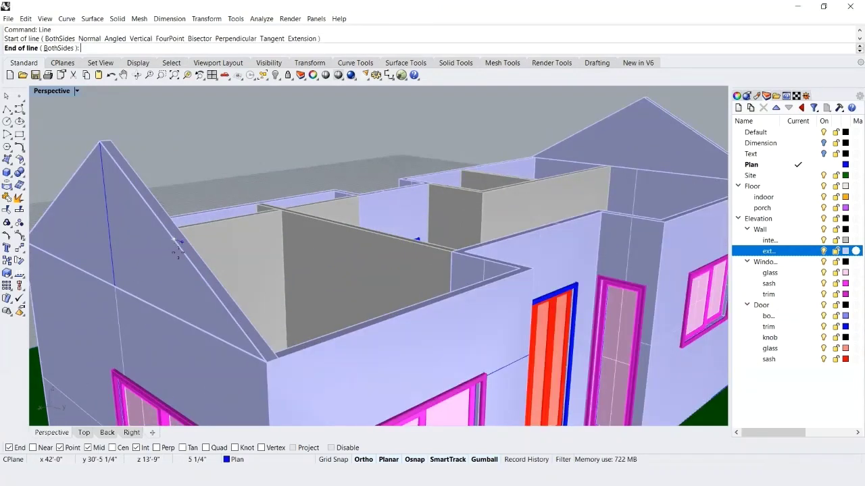
click(265, 363)
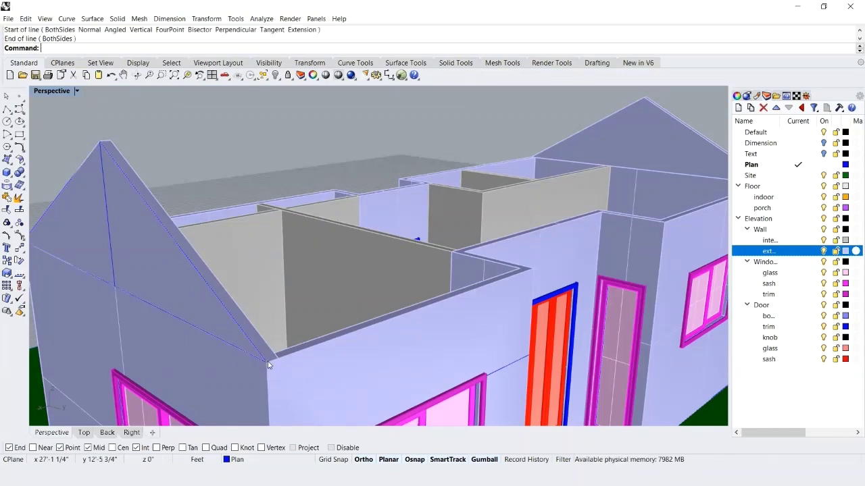
Step: Move the half-slope line from its upper end to the near gable's front wall-top corner so it continues the slope outward
click(233, 319)
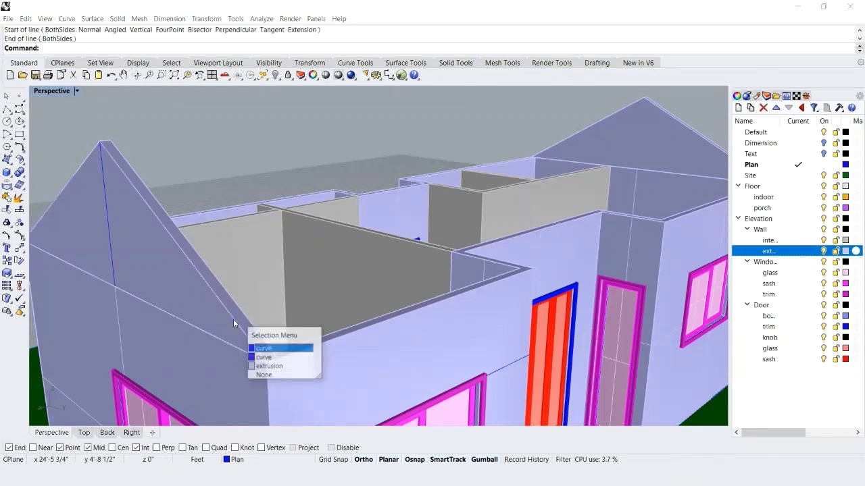
click(267, 357)
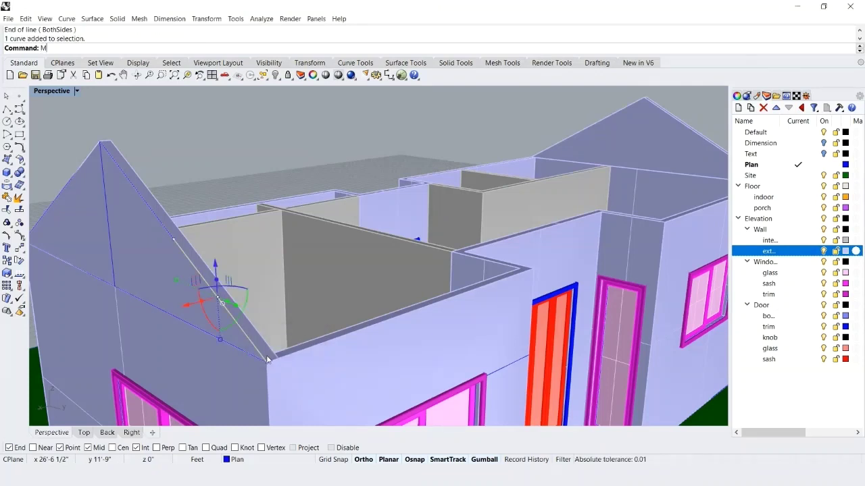
key(Return)
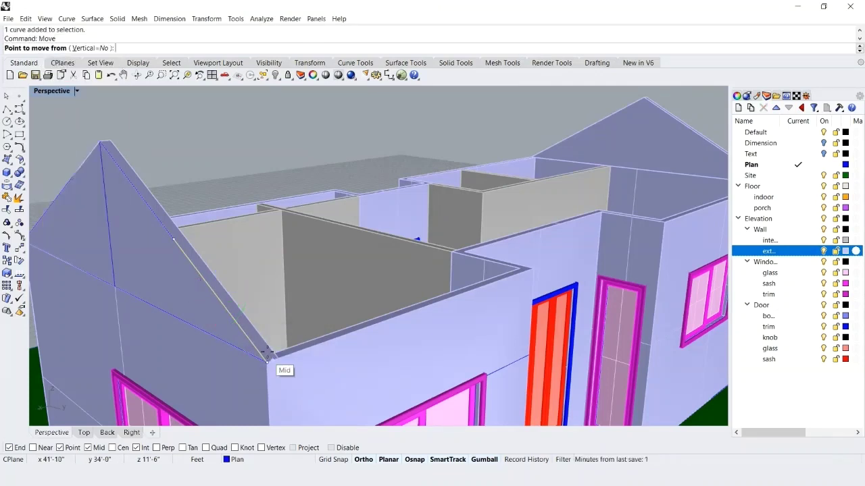
click(175, 240)
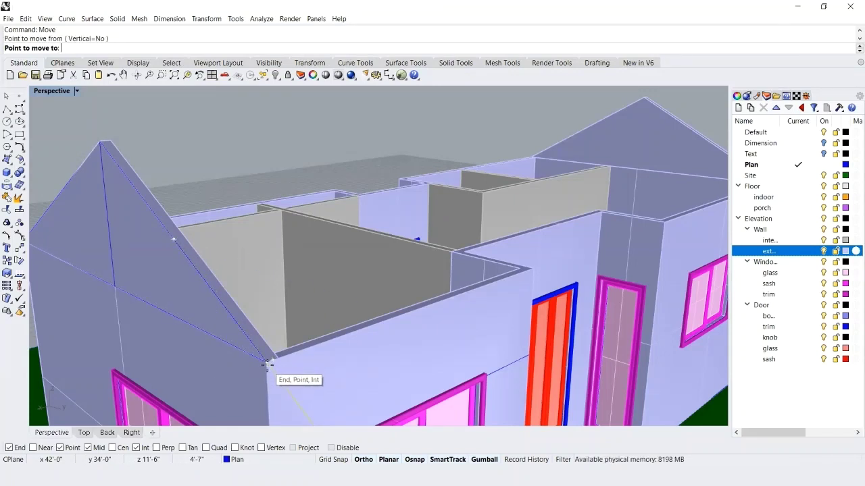
click(266, 363)
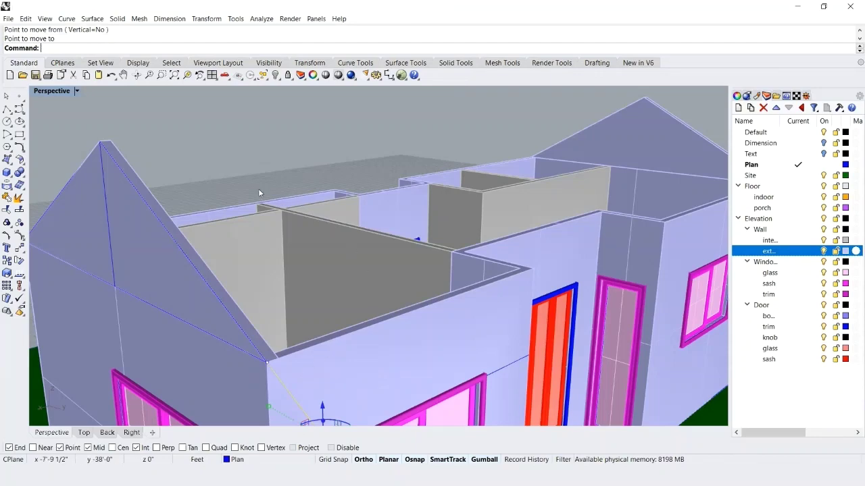
Step: Draw a 1' horizontal line outward from the near gable's front wall-top corner, square to the front wall
scroll(233, 186, down, 5)
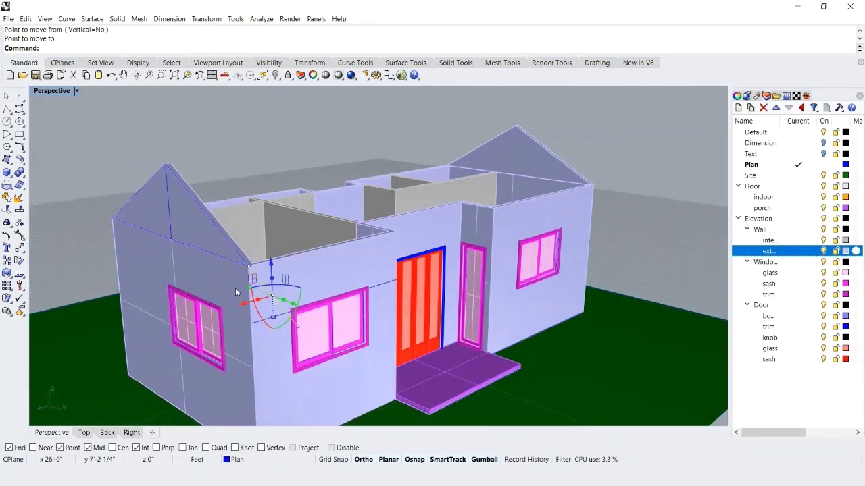
right_drag(237, 289, 297, 255)
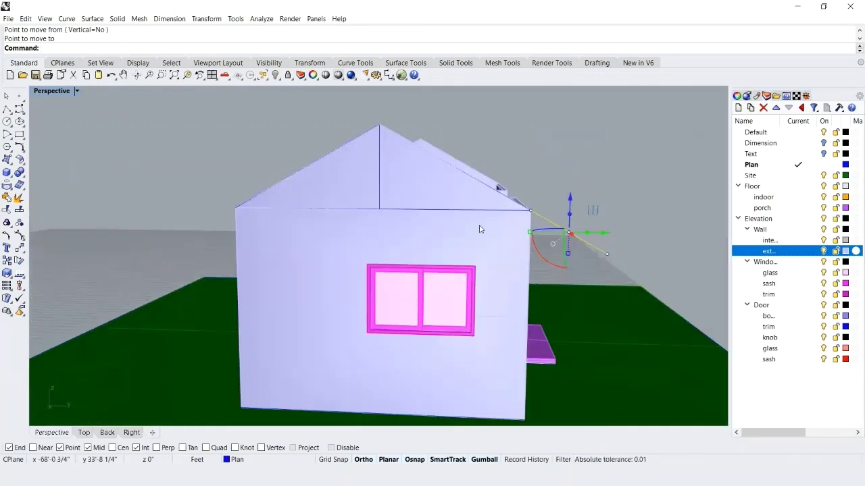
scroll(479, 227, up, 3)
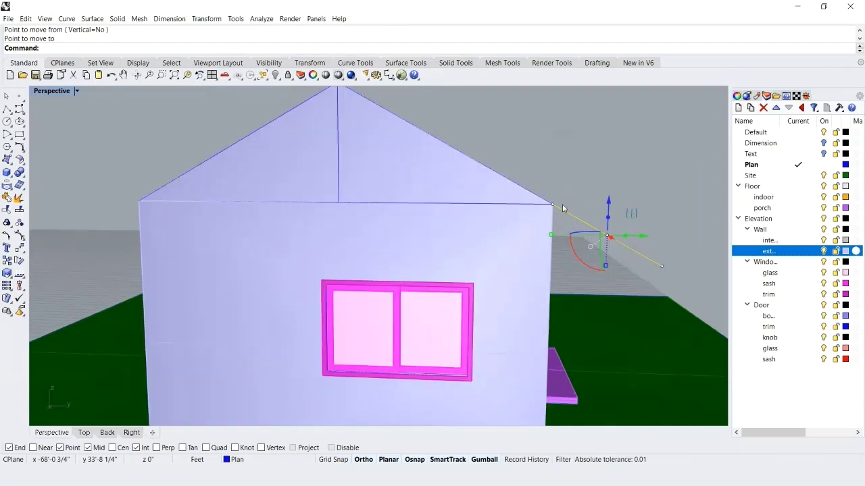
click(609, 237)
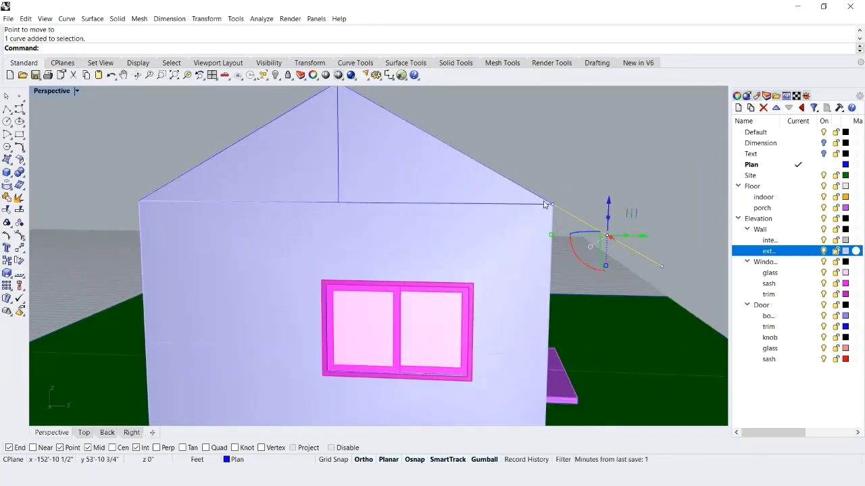
click(580, 219)
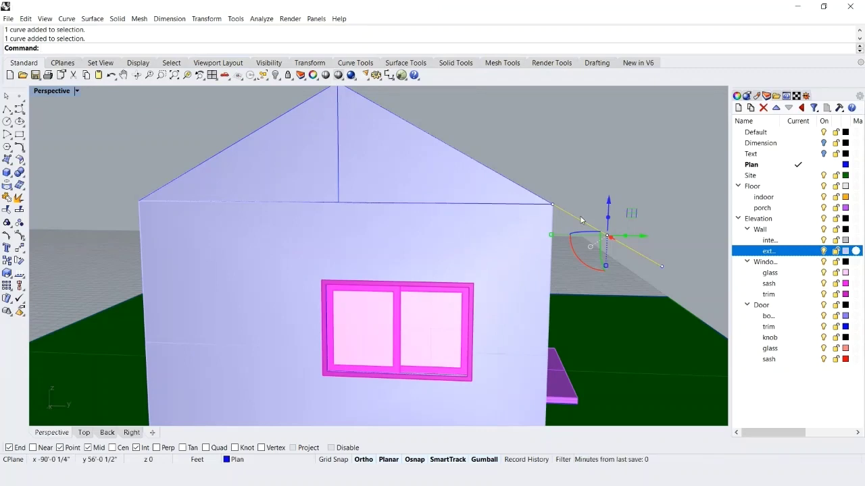
click(586, 154)
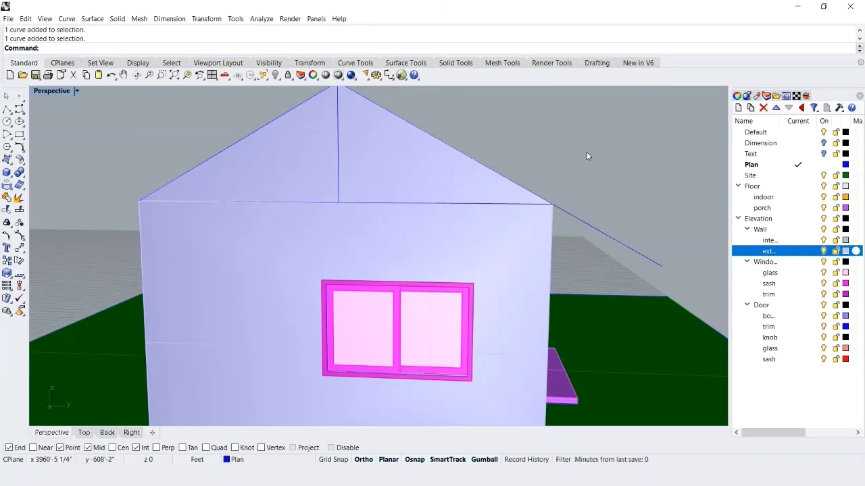
text(line)
key(Return)
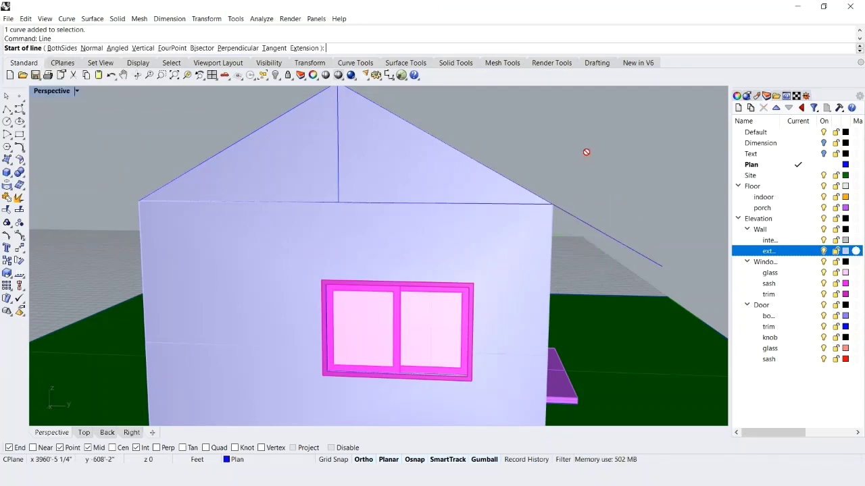
click(551, 204)
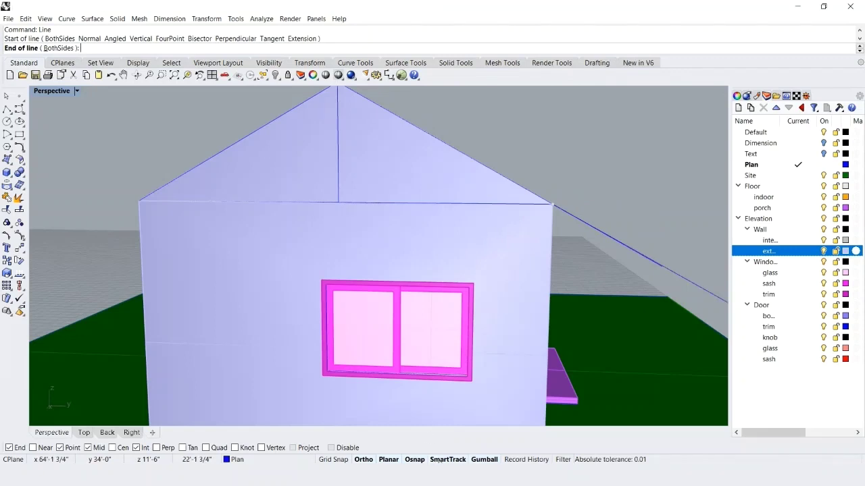
click(448, 459)
click(447, 460)
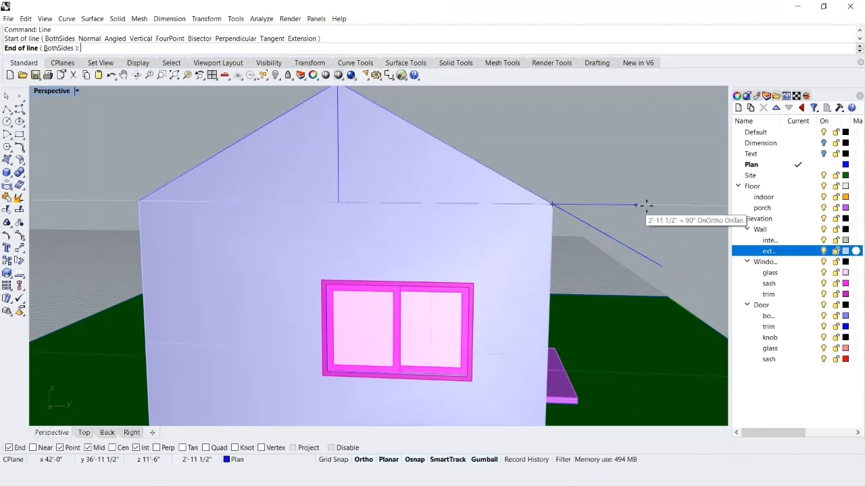
text(1)
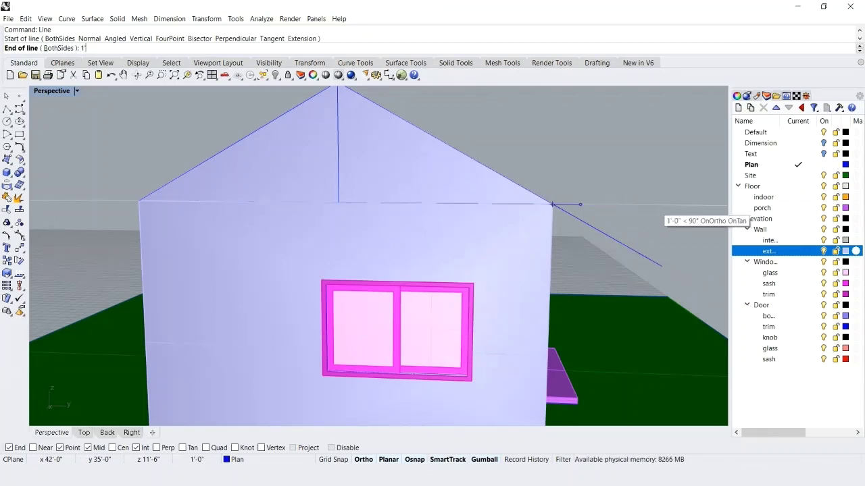
text(')
key(Return)
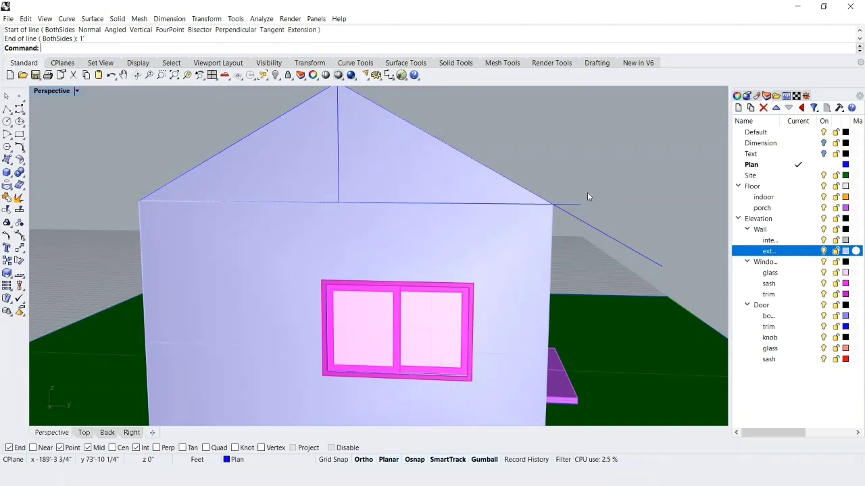
Step: Draw a vertical line about 4'-4" long downward from the outer end of the 1' horizontal line and save the model
key(Up)
key(Return)
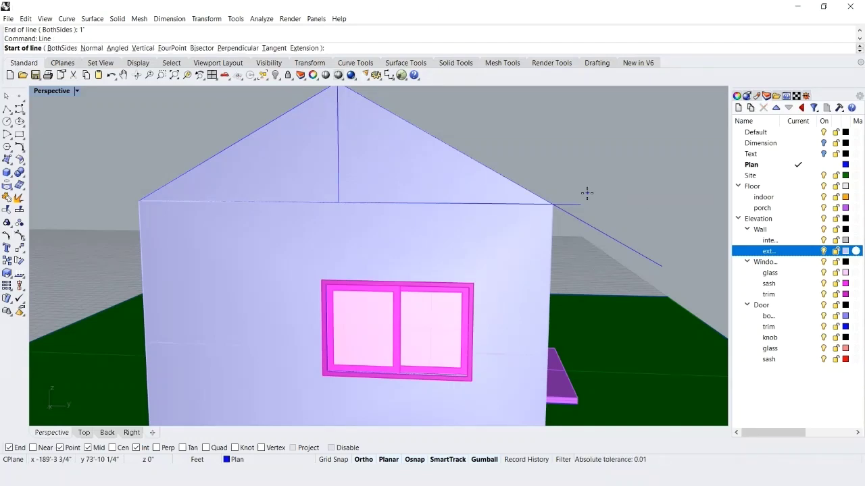
click(139, 49)
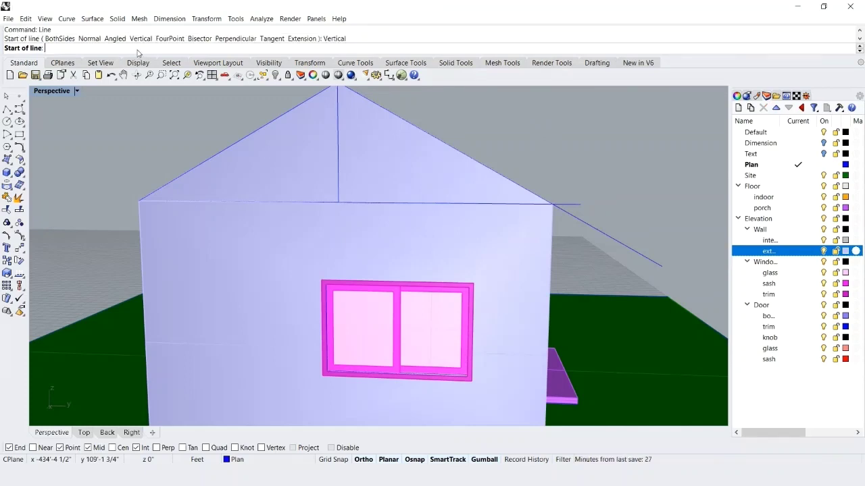
click(579, 205)
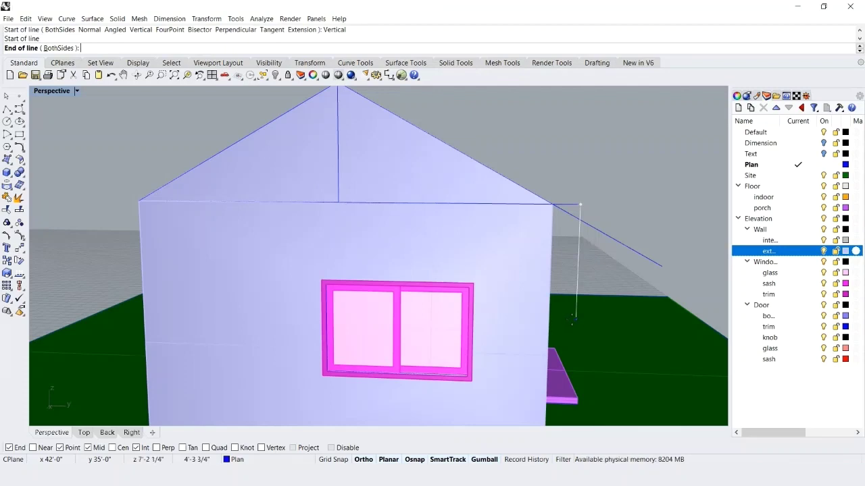
click(572, 320)
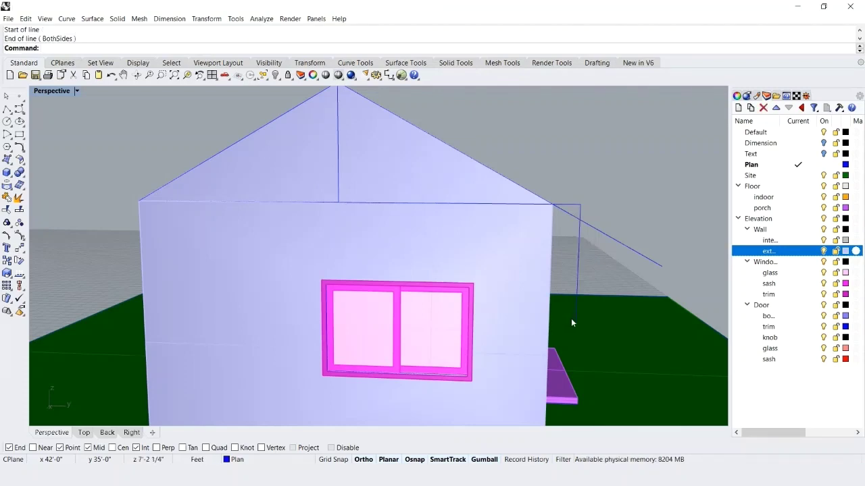
key(ctrl+s)
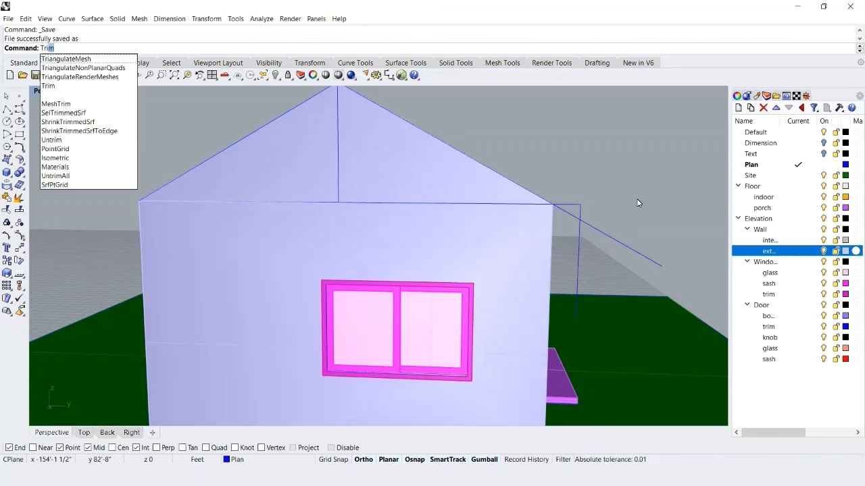
Step: Trim the sloped overhang line and the vertical line against each other beyond their intersection and save the model
key(Return)
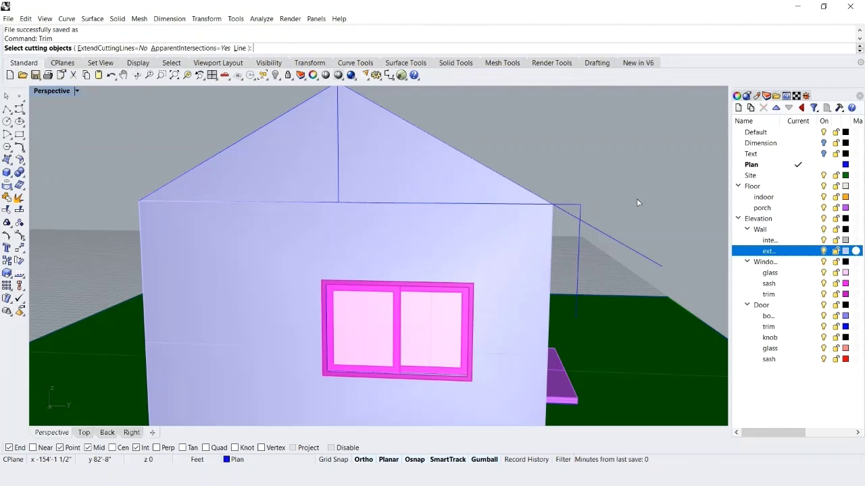
click(609, 234)
click(576, 266)
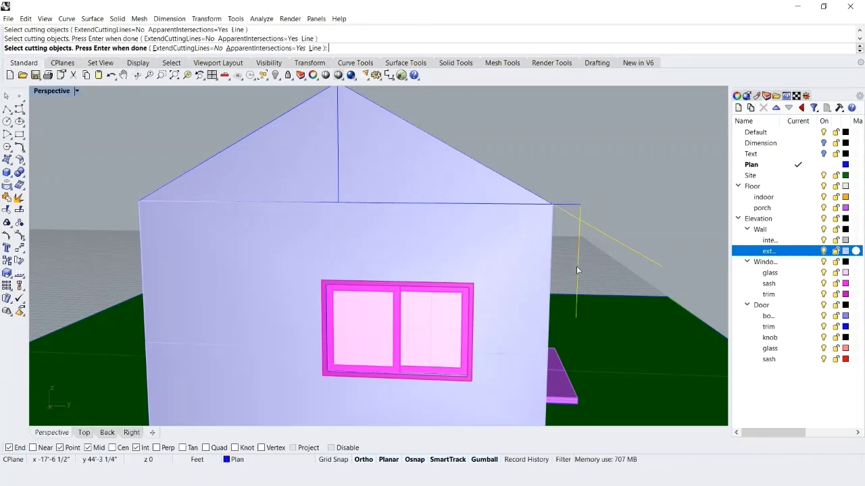
key(Return)
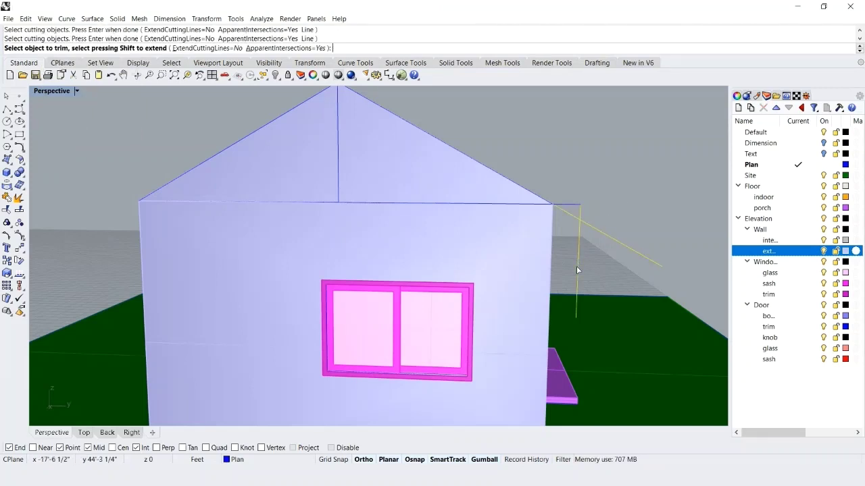
click(640, 257)
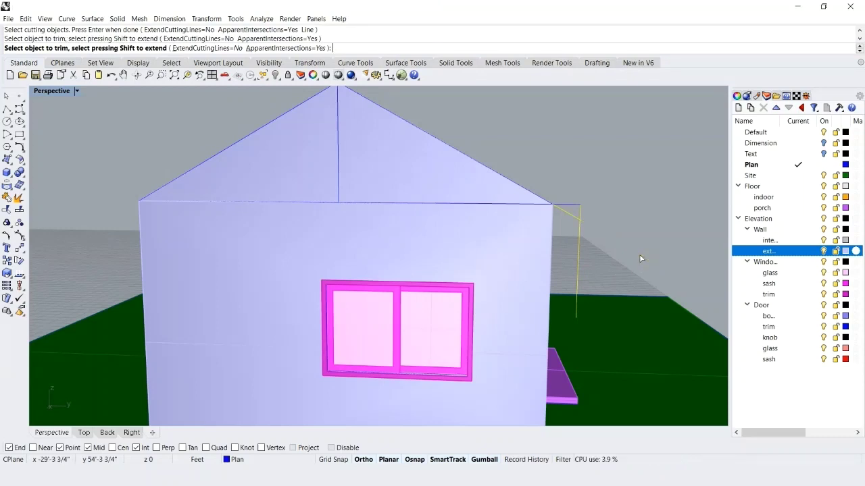
click(576, 269)
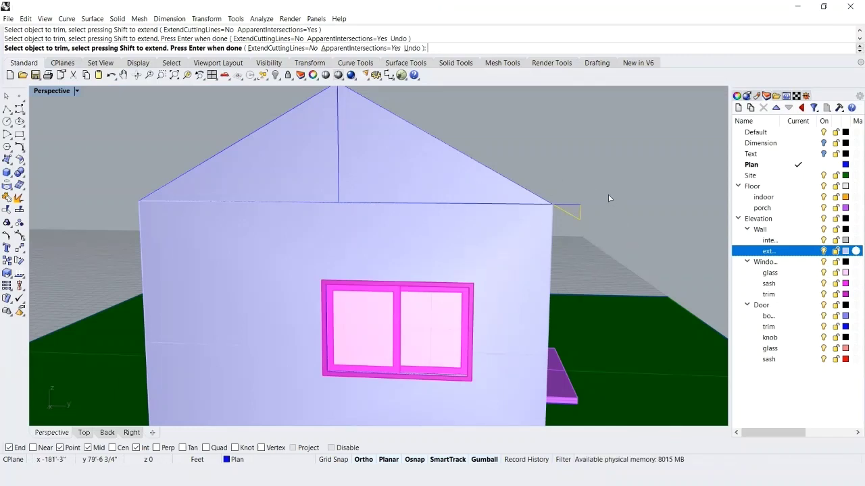
key(ctrl+s)
Step: Draw a 1' horizontal line from the near gable's peak outward, away from the house along the ridge direction
right_drag(416, 195, 212, 184)
text(Lin)
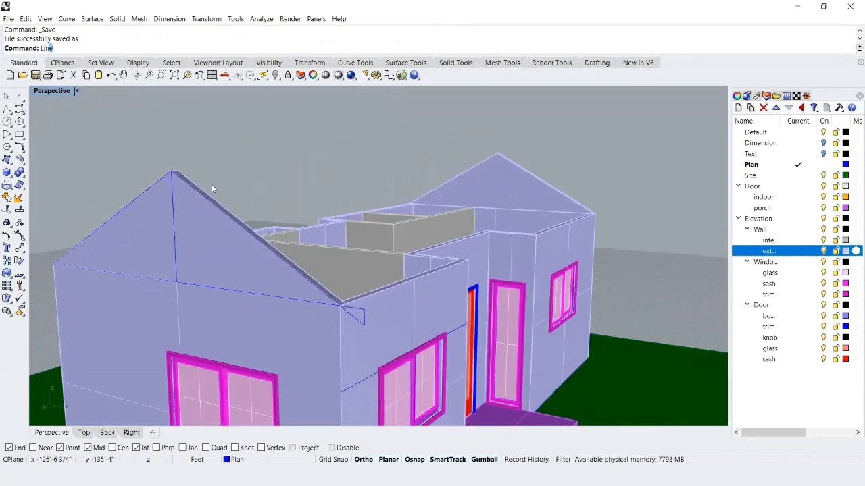
key(Return)
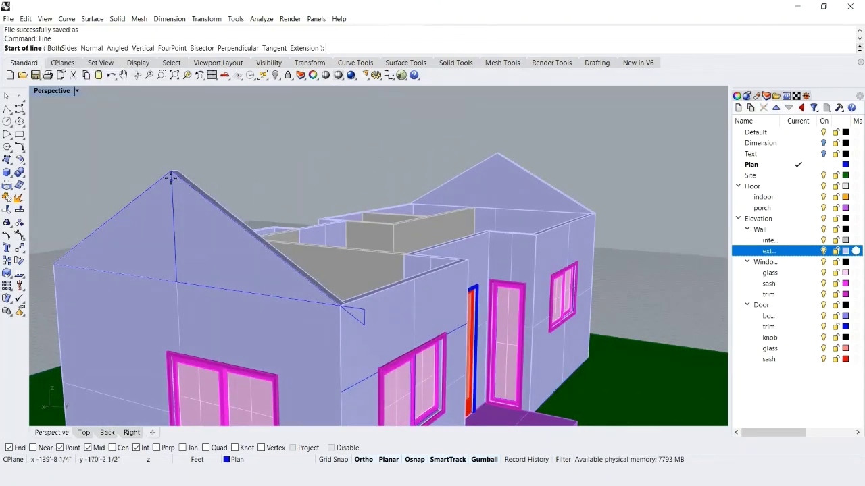
click(171, 173)
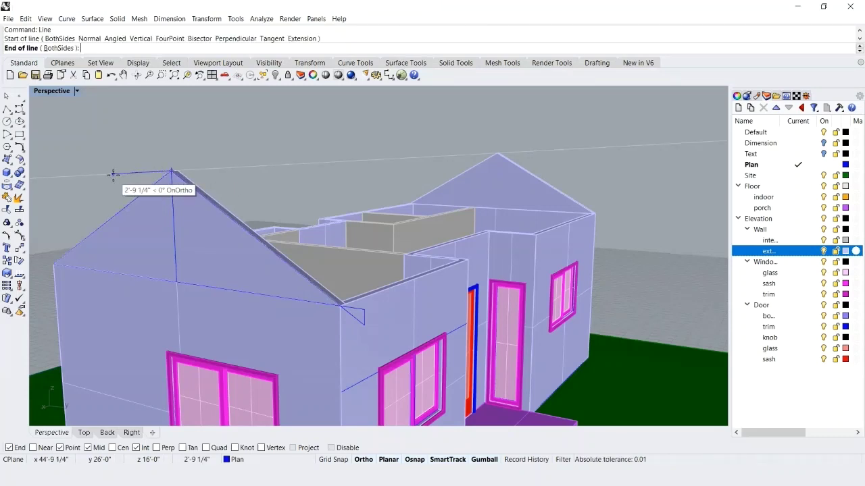
text(1)
key(Return)
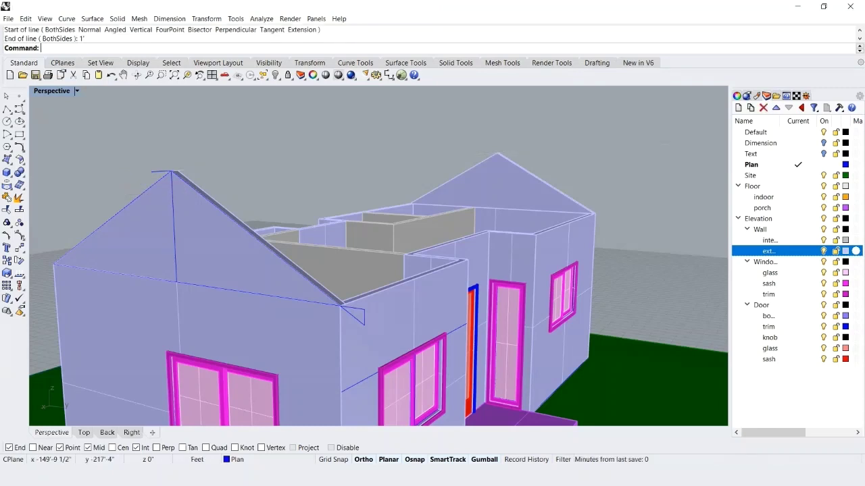
Step: Copy the 1' ridge line from the gable peak to the lower end of the sloped overhang line
click(156, 173)
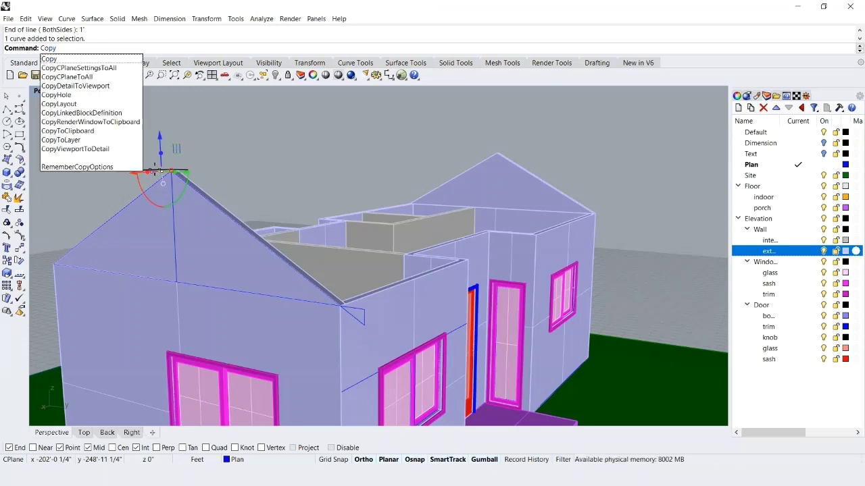
key(Return)
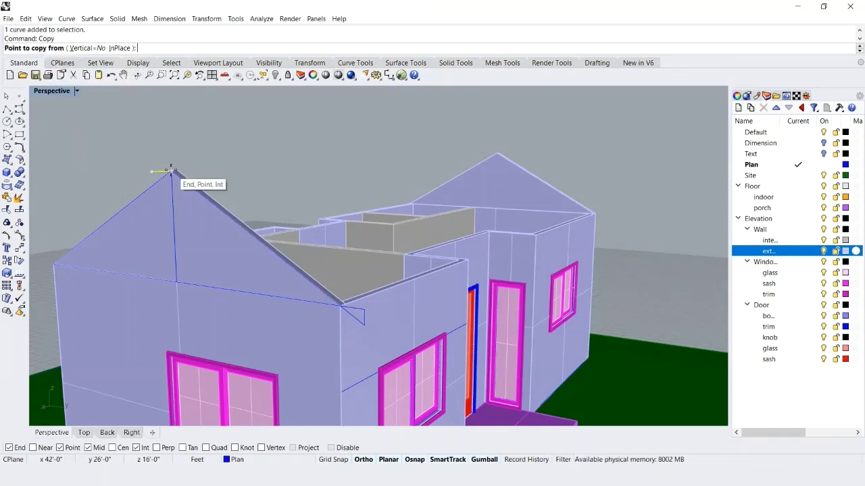
click(171, 171)
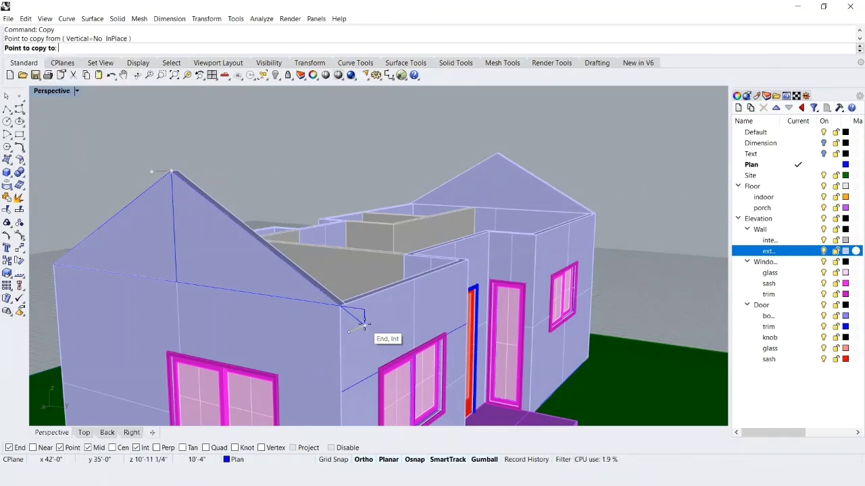
click(364, 324)
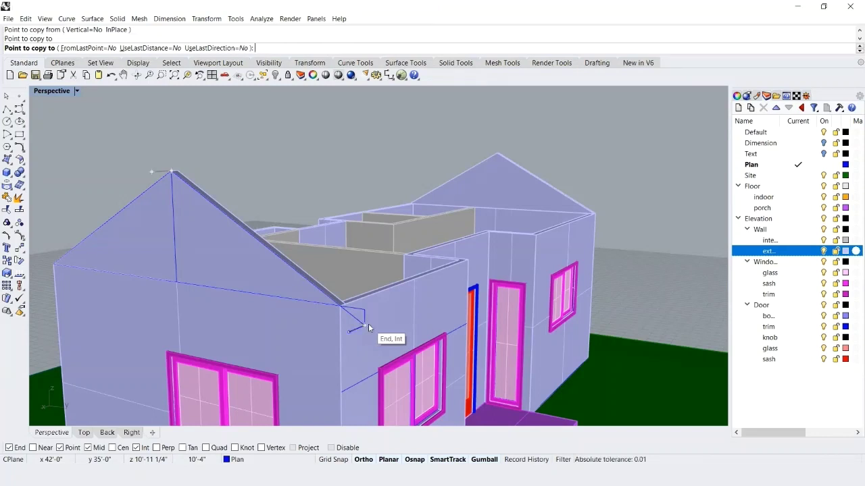
key(Return)
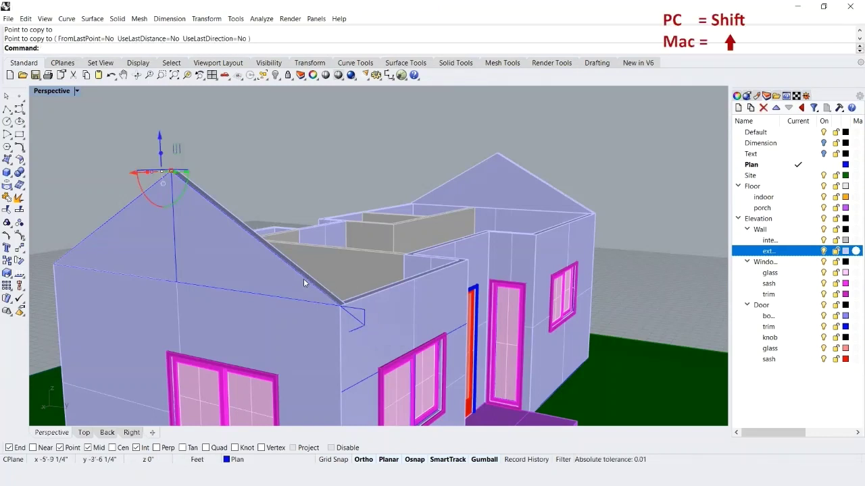
Step: Copy both 1' overhang lines, using the ridge line's outer end as base point, to the far gable's outer peak and save the model
shift+click(357, 338)
click(384, 361)
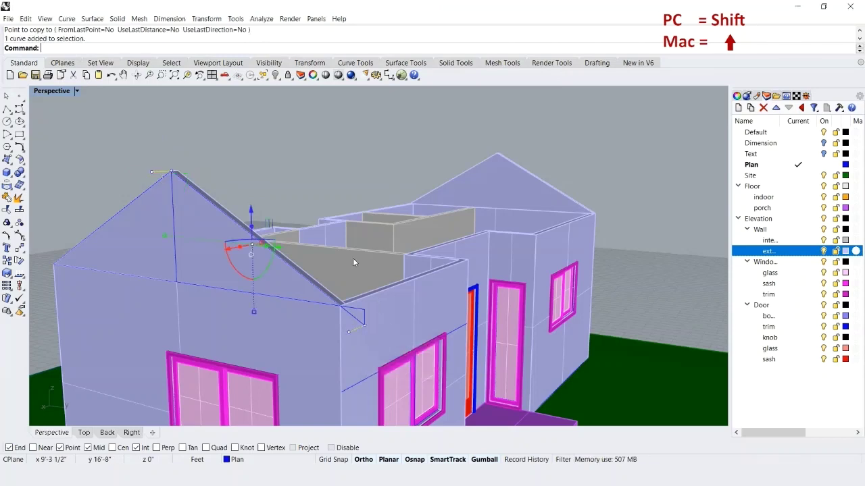
key(Return)
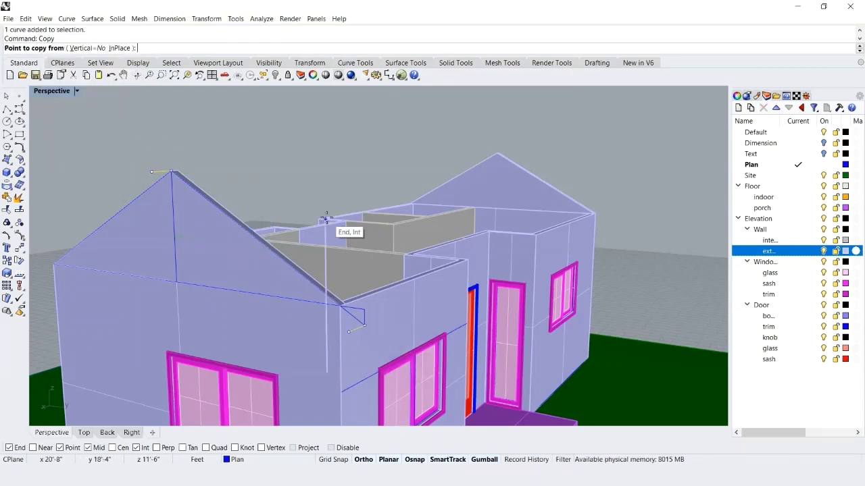
click(149, 172)
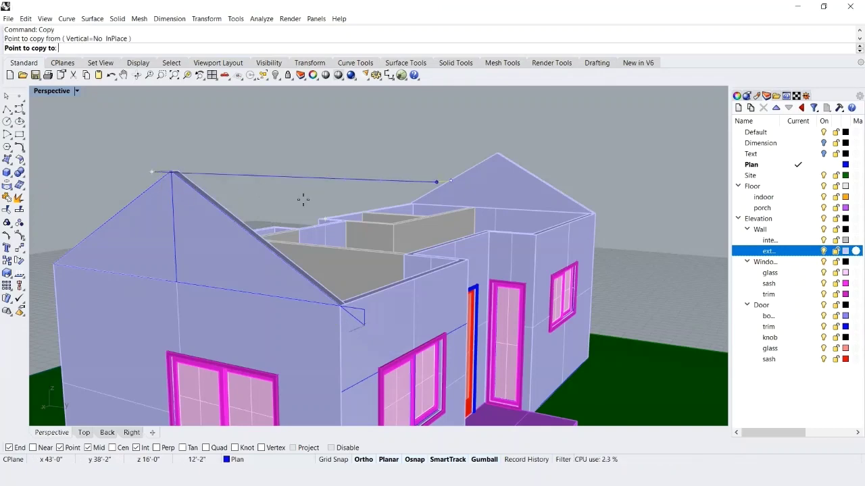
scroll(341, 198, down, 1)
scroll(342, 200, down, 2)
right_drag(438, 191, 531, 187)
scroll(525, 173, up, 5)
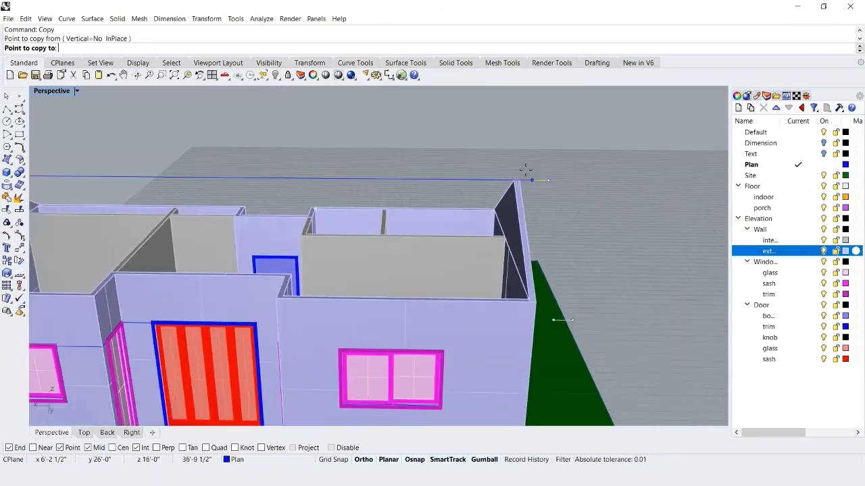
scroll(514, 193, up, 1)
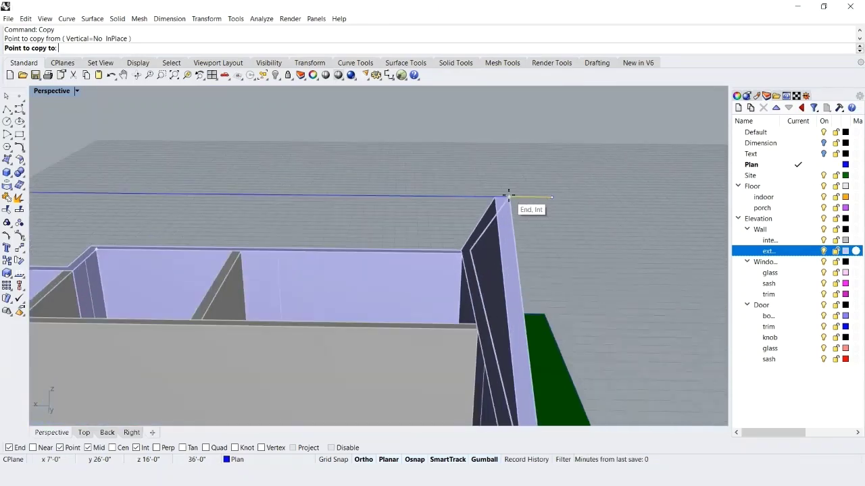
click(508, 195)
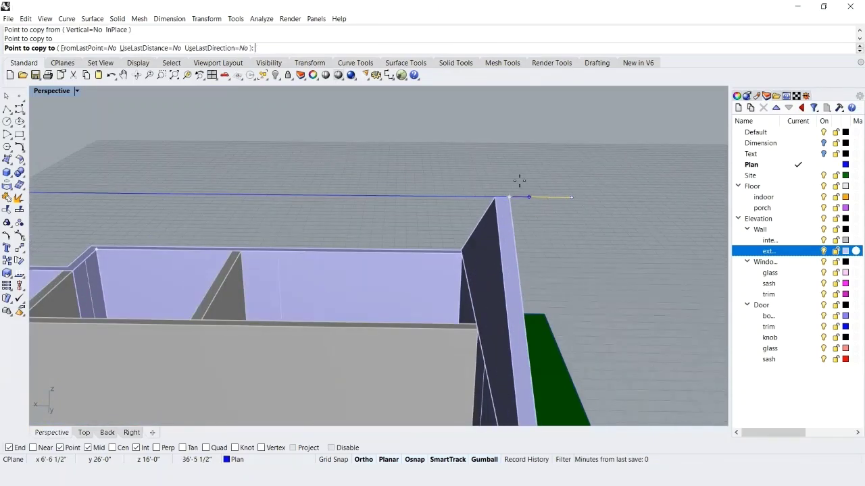
key(Return)
scroll(519, 182, down, 5)
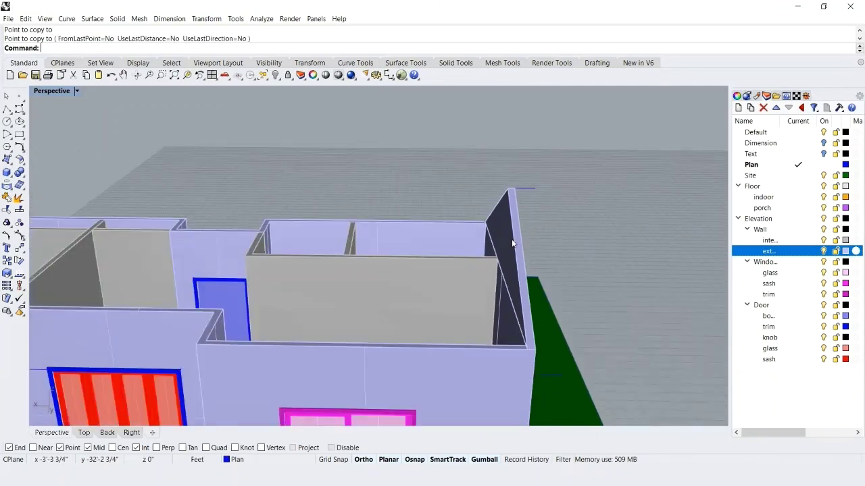
scroll(536, 283, up, 3)
right_drag(536, 284, 541, 234)
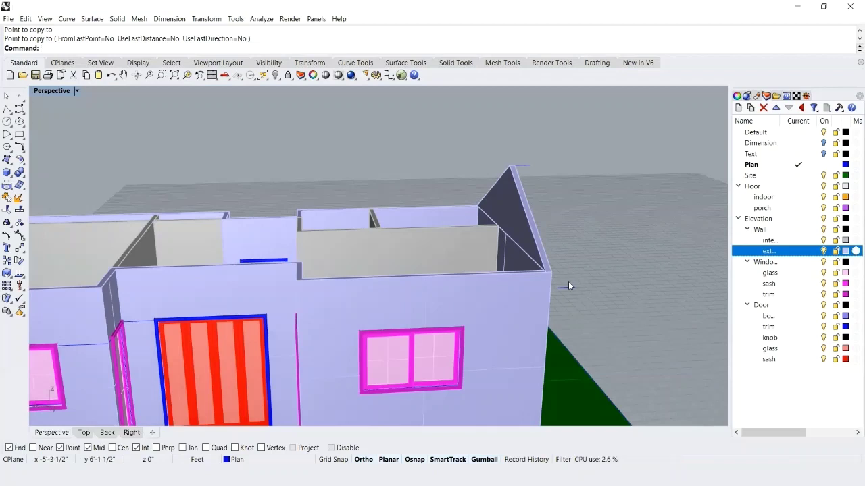
key(ctrl+s)
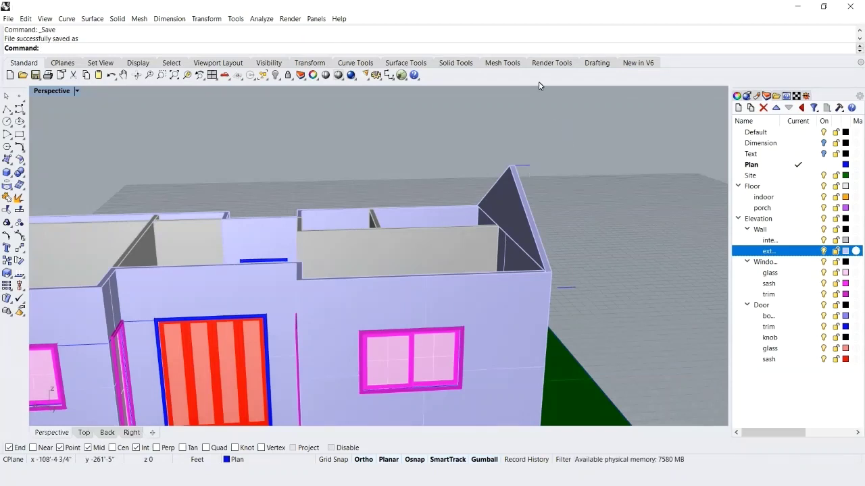
Step: Start a polyline at the near ridge overhang line's outer end and run it to the near eave overhang line's outer end
text(Polyline)
key(Return)
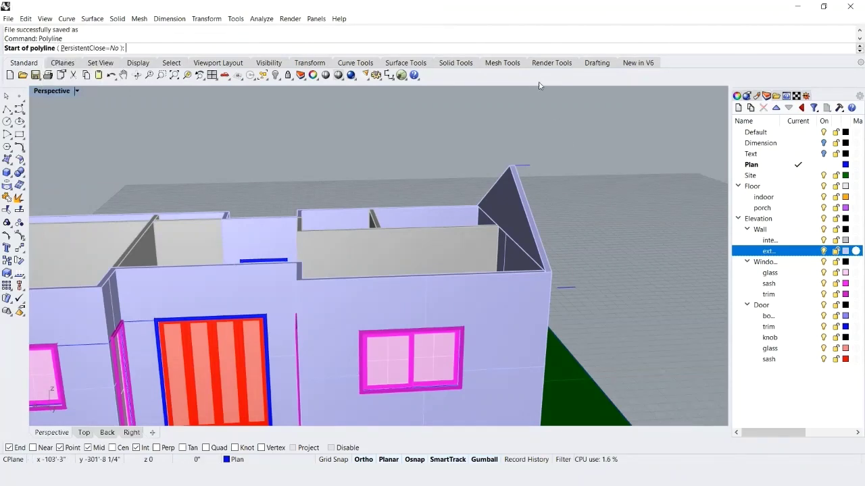
scroll(284, 245, down, 5)
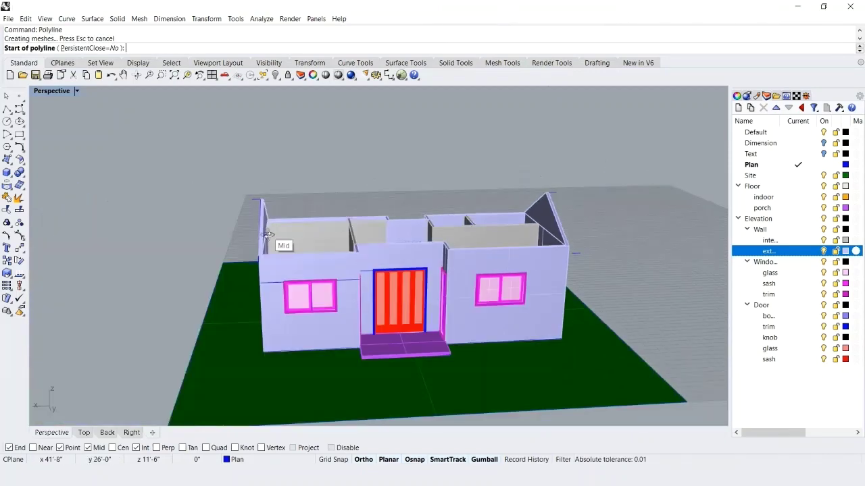
scroll(243, 224, up, 5)
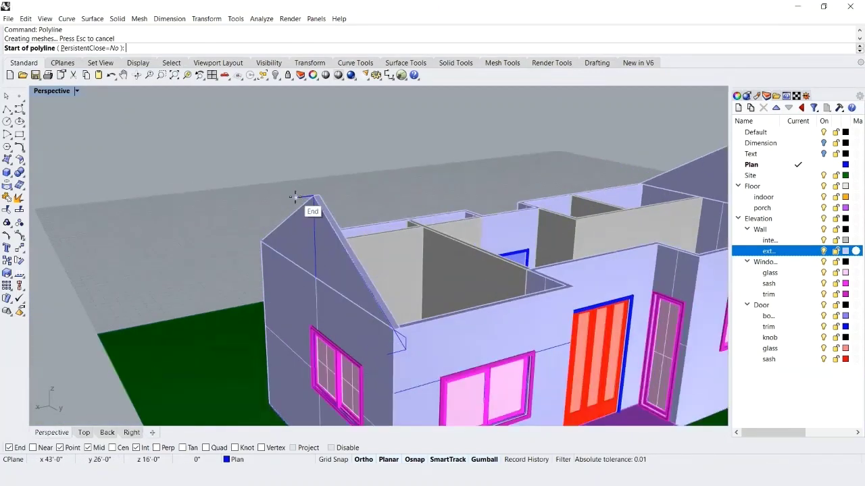
click(294, 196)
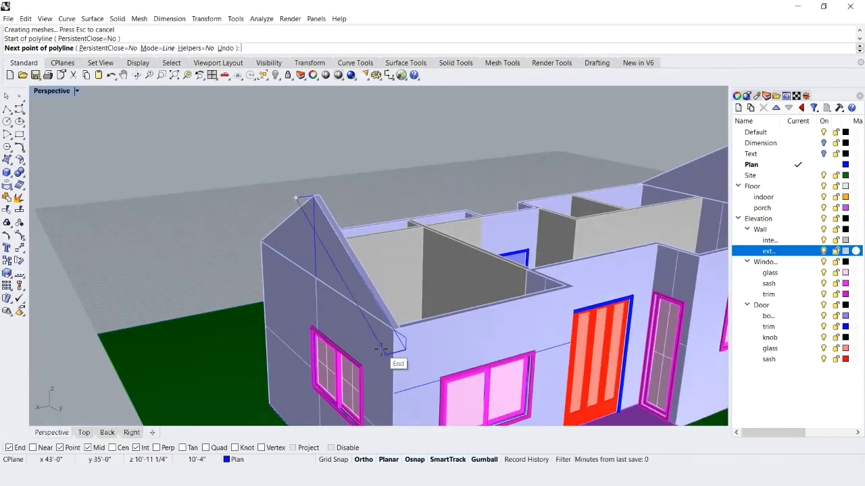
scroll(391, 360, up, 3)
scroll(388, 363, down, 2)
click(397, 370)
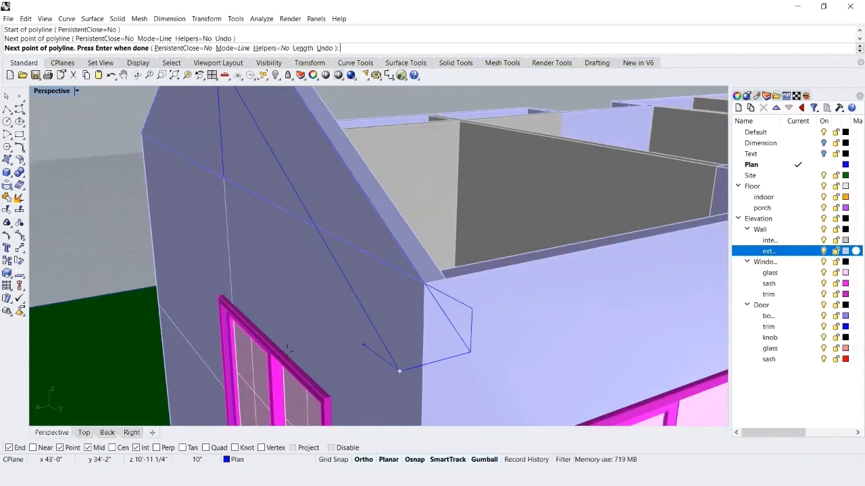
Step: Continue the polyline through the outer ends of the far eave and far ridge overhang lines, and close it
scroll(396, 370, down, 2)
scroll(336, 349, down, 4)
scroll(645, 294, down, 1)
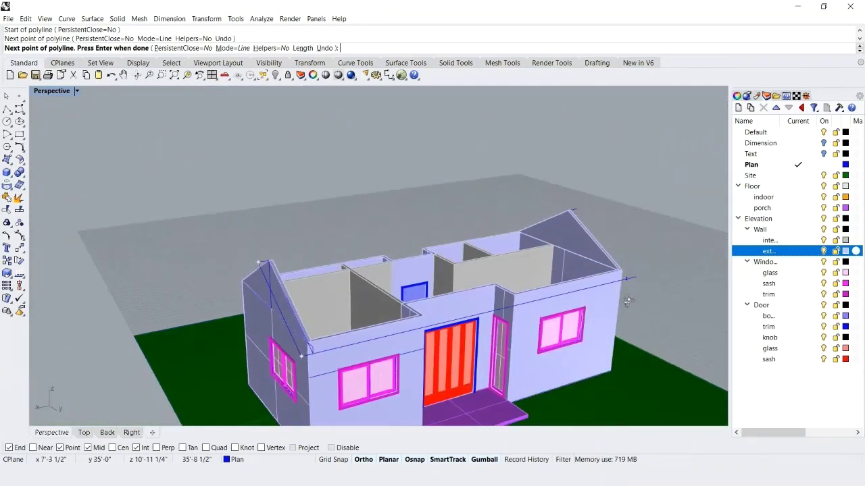
scroll(652, 318, up, 5)
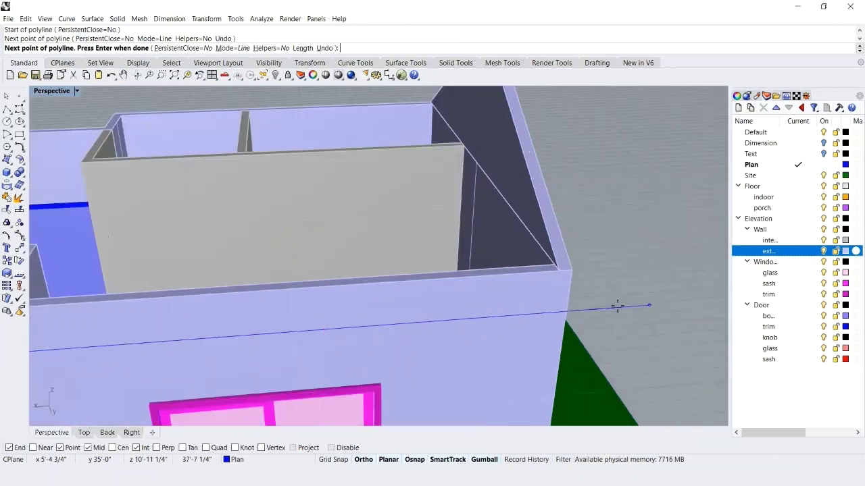
click(623, 308)
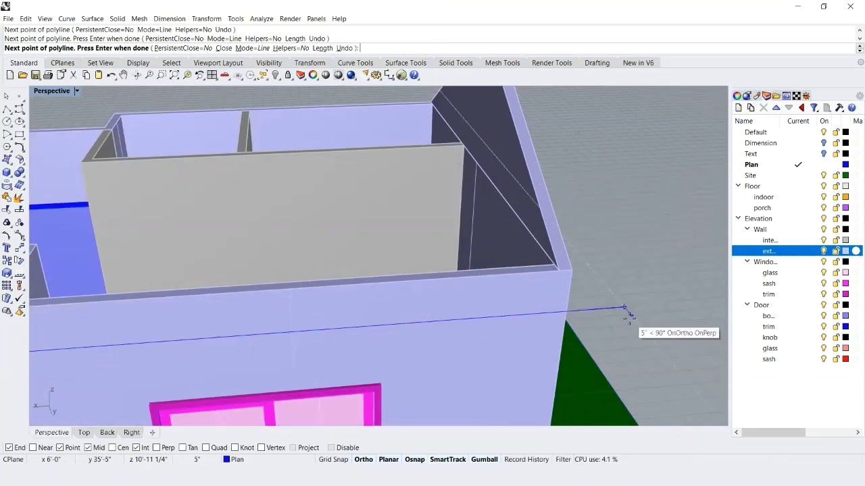
scroll(624, 311, down, 2)
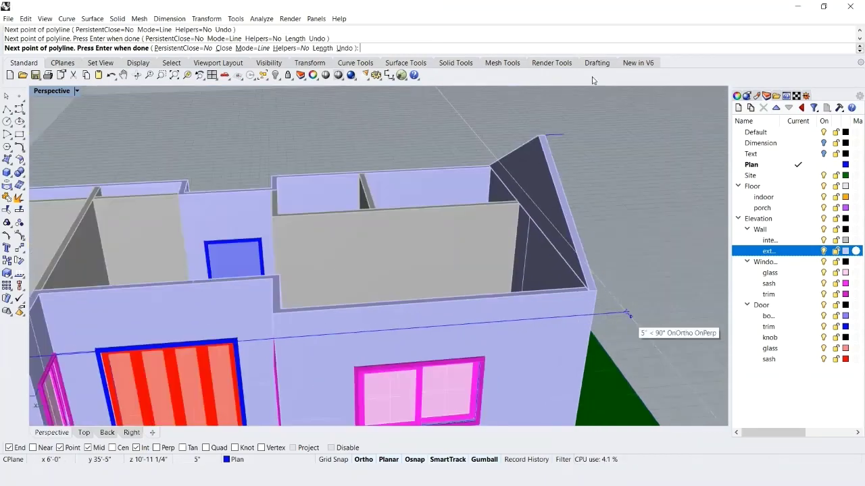
click(565, 135)
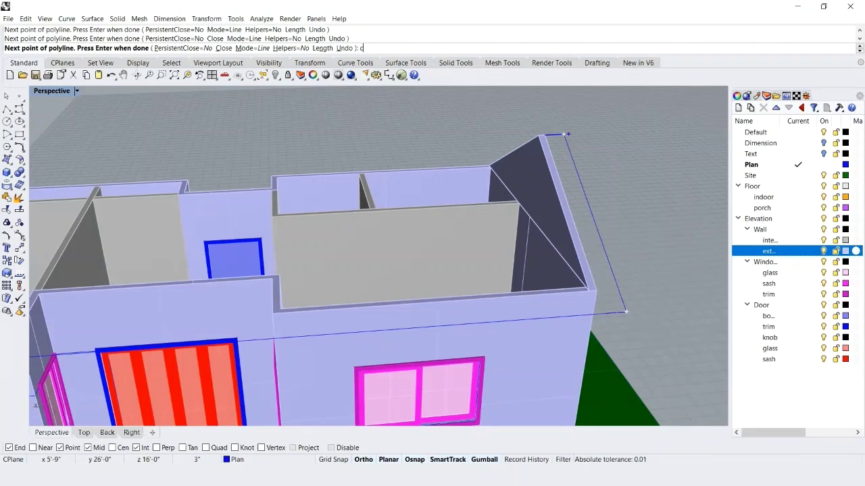
key(Return)
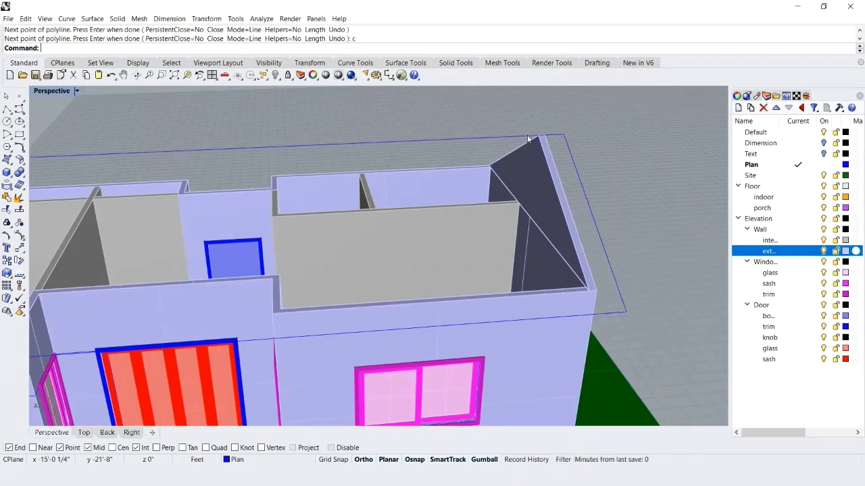
Step: Extrude the closed roof outline 4" as a solid with ExtrudeCrv and save the model
scroll(528, 139, down, 2)
click(463, 141)
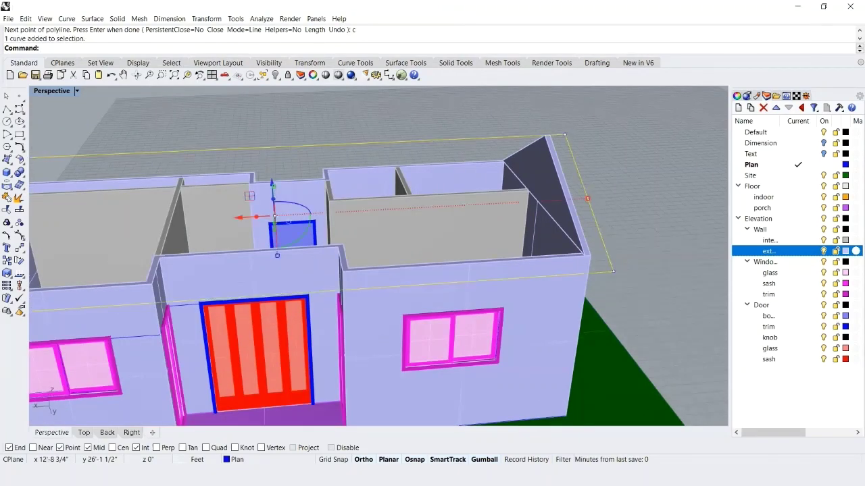
text(ExtrudeCrv)
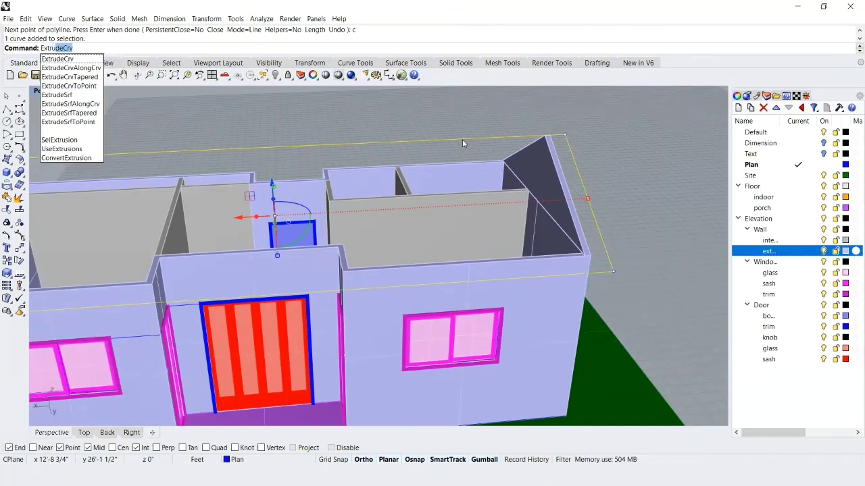
key(Return)
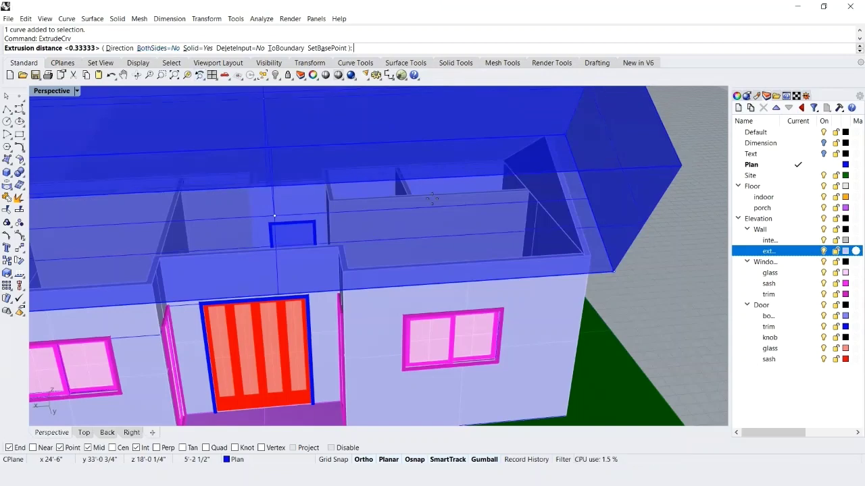
scroll(251, 240, down, 5)
right_drag(289, 233, 346, 250)
scroll(405, 222, up, 8)
scroll(404, 227, up, 2)
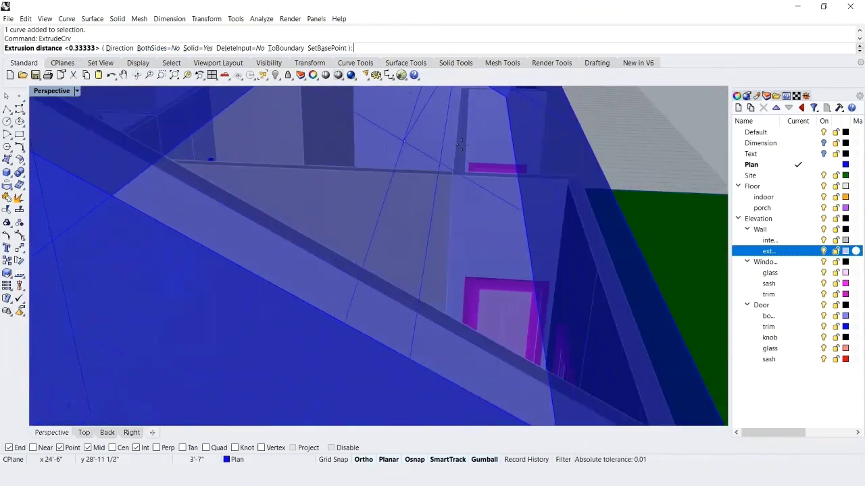
scroll(453, 135, down, 2)
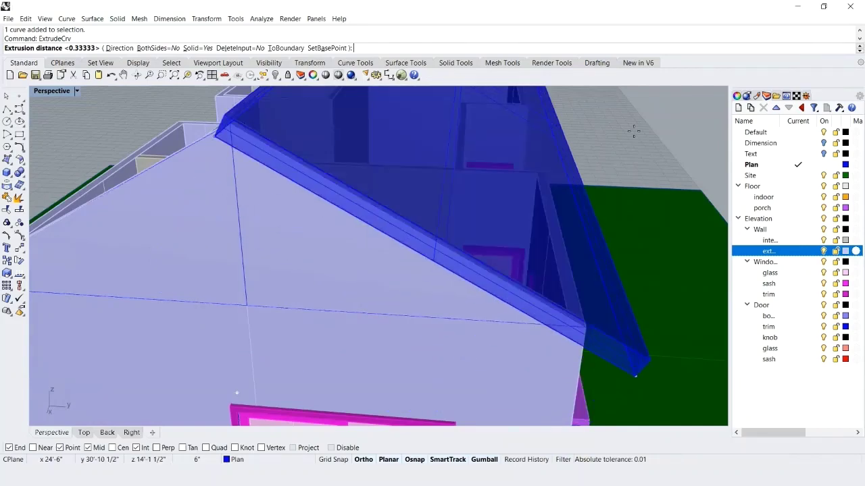
text(4")
key(Return)
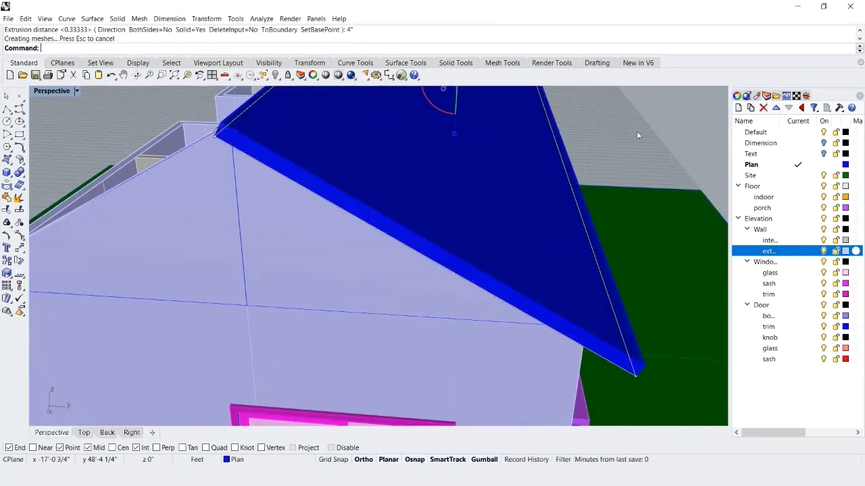
scroll(510, 246, down, 2)
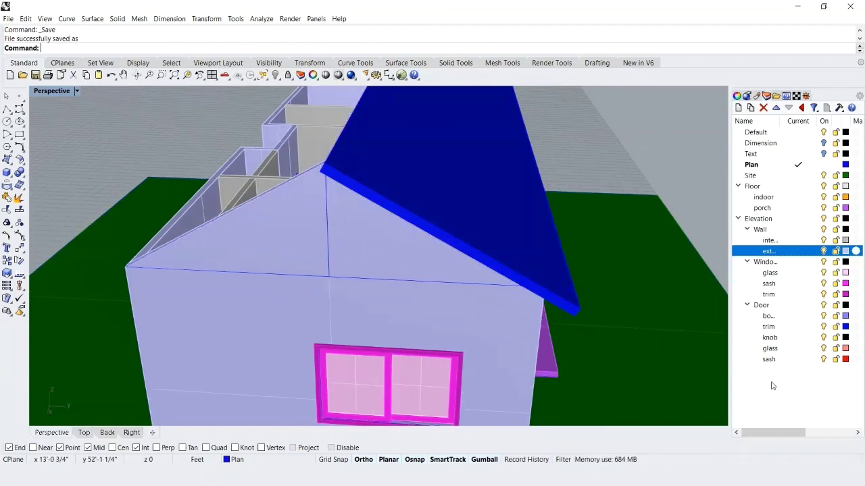
Step: Create a new top-level layer named Roof
right_click(760, 388)
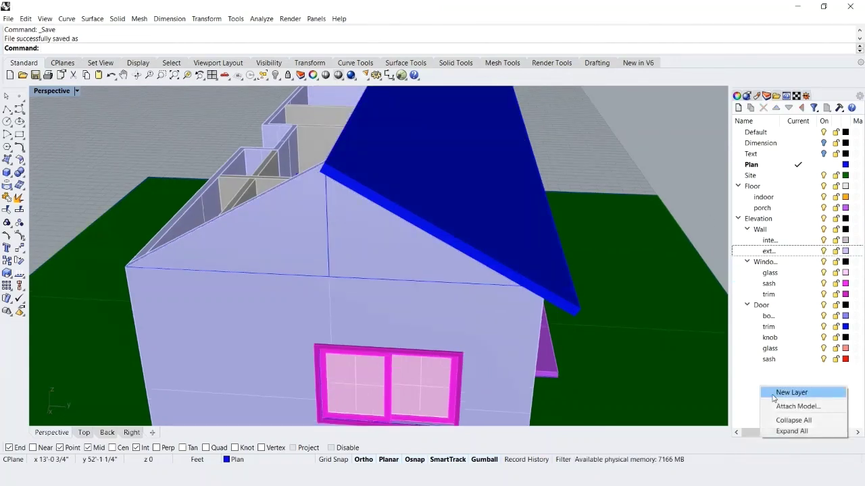
click(772, 392)
text(Roof)
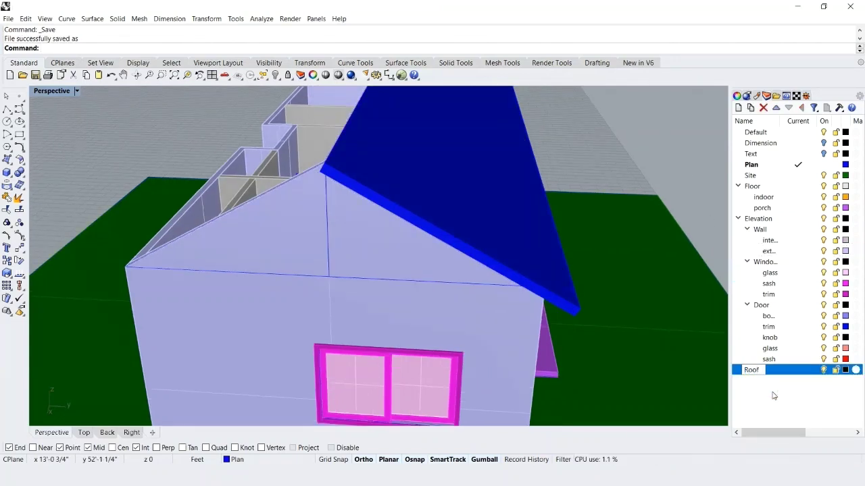
key(Return)
Step: Add two sublayers named base and tile under the Roof layer
right_click(740, 370)
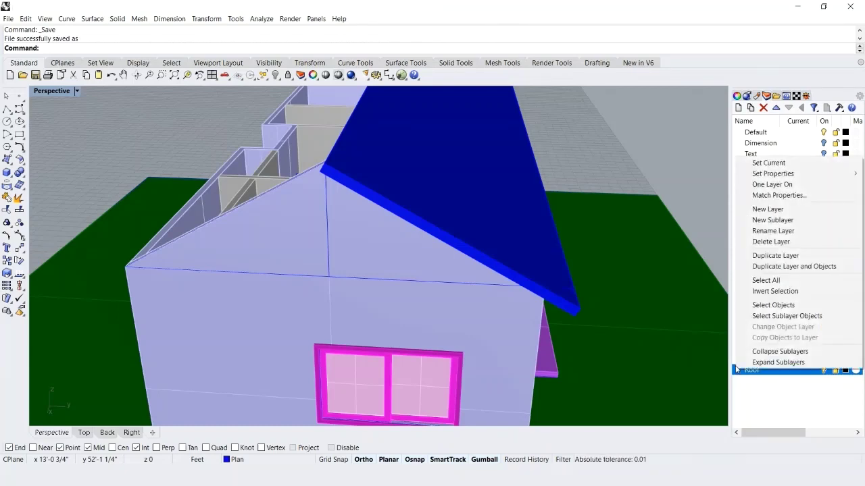
click(768, 221)
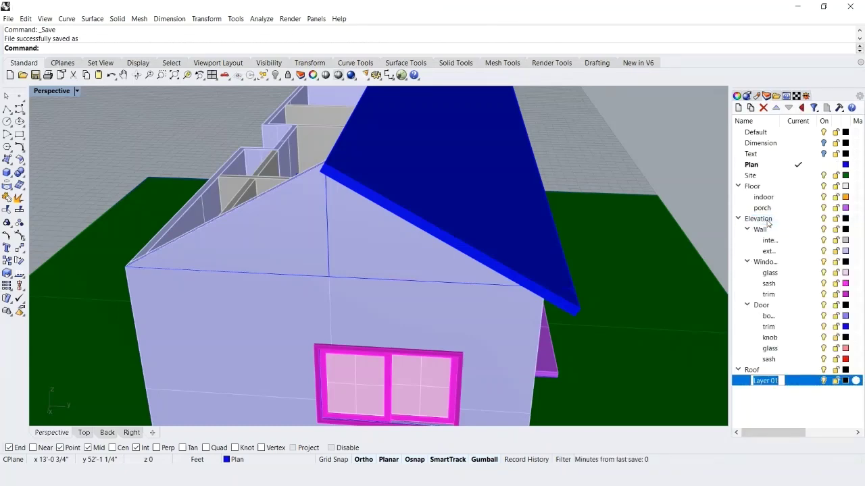
text(base)
right_click(749, 370)
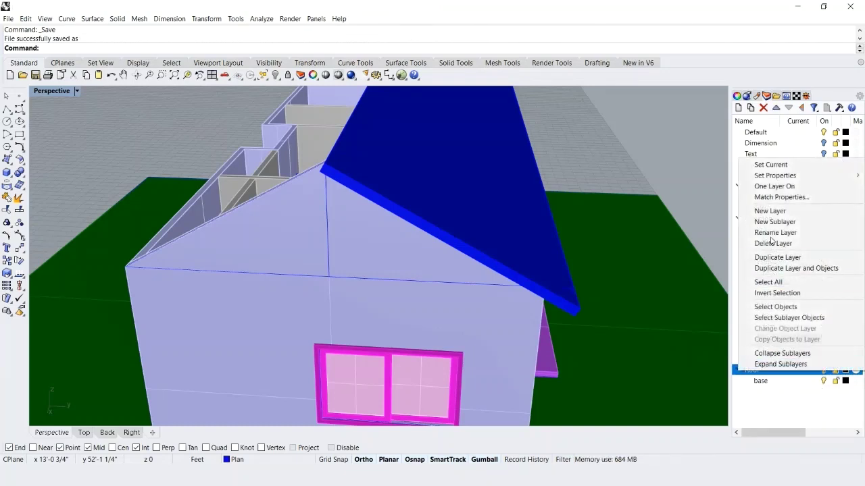
click(771, 223)
text(tile)
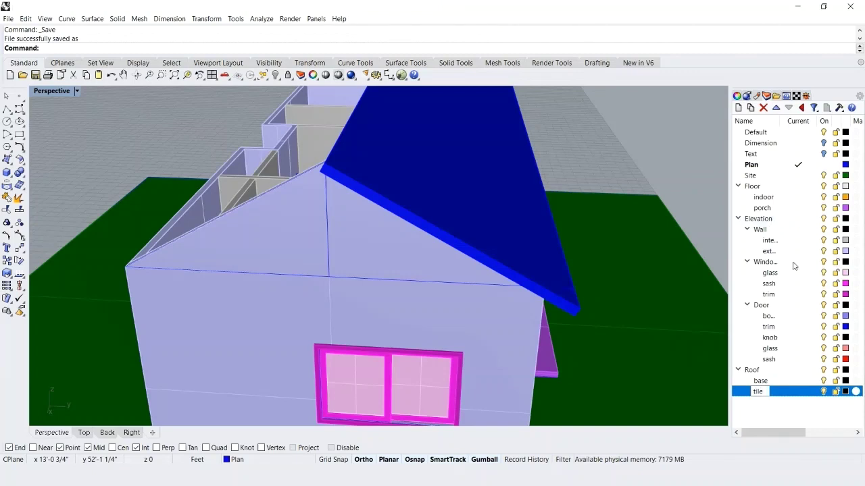
Step: Set the base sublayer's colour to the darker orange-brown shade directly below Brown in the colour list
click(845, 380)
scroll(341, 270, down, 8)
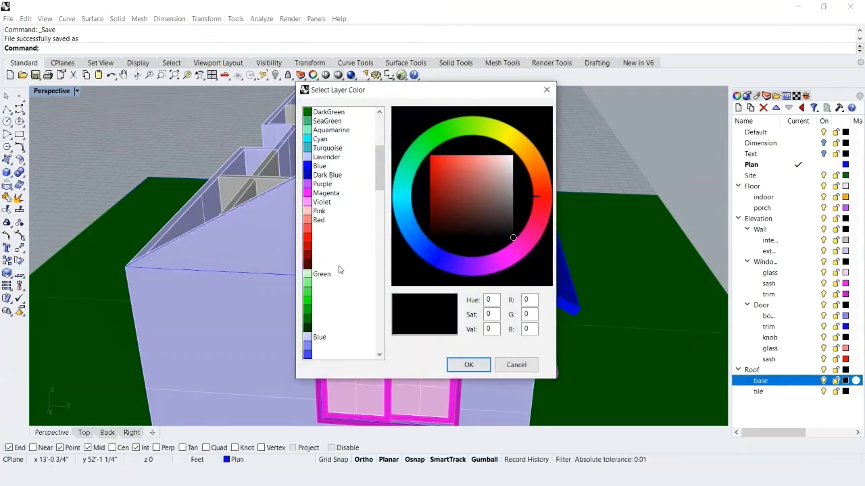
scroll(343, 277, down, 2)
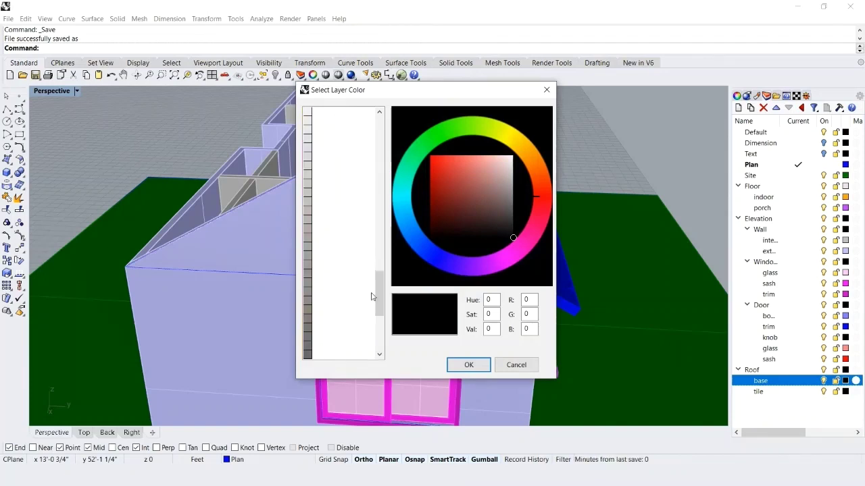
scroll(380, 270, down, 3)
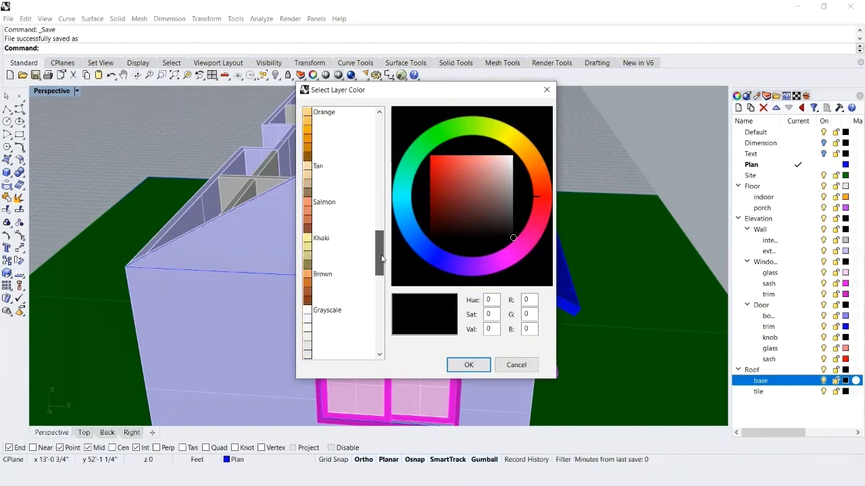
click(315, 284)
click(452, 367)
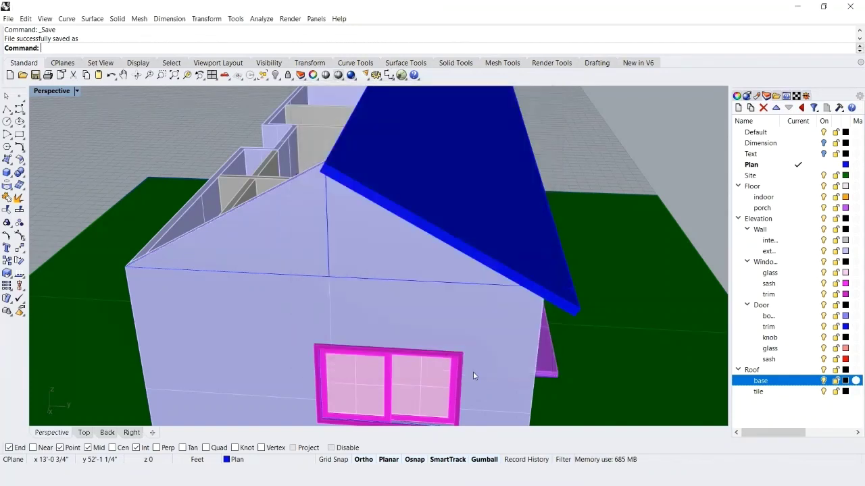
Step: Set the tile sublayer's colour to the light Brown swatch (RGB 244, 164, 96)
click(845, 392)
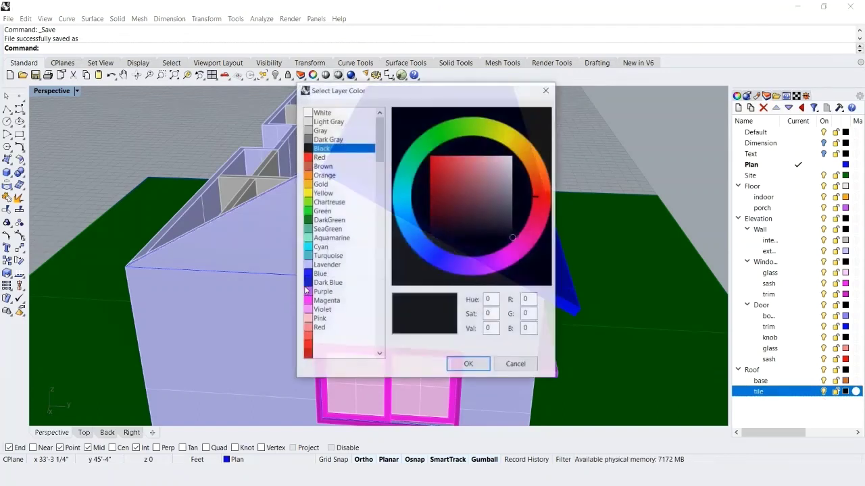
scroll(375, 180, down, 5)
drag(379, 183, 370, 268)
click(323, 274)
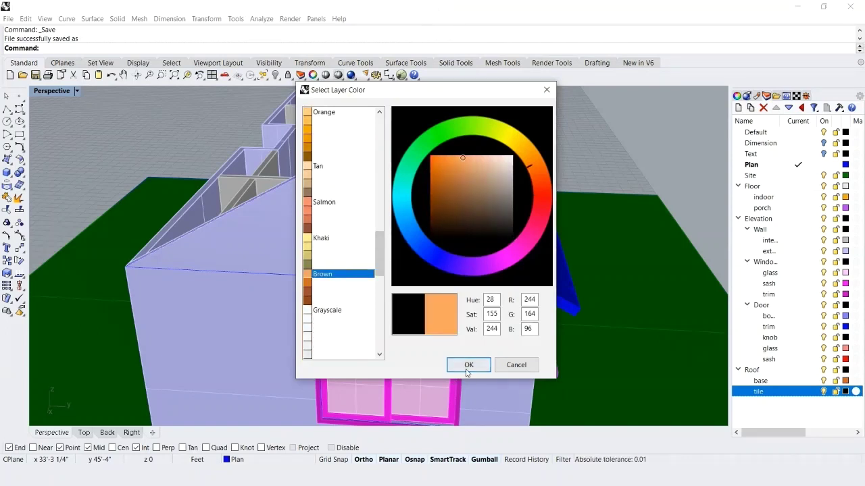
click(467, 365)
Step: Assign the extruded roof slab to the base layer under Roof and clear the selection
click(440, 241)
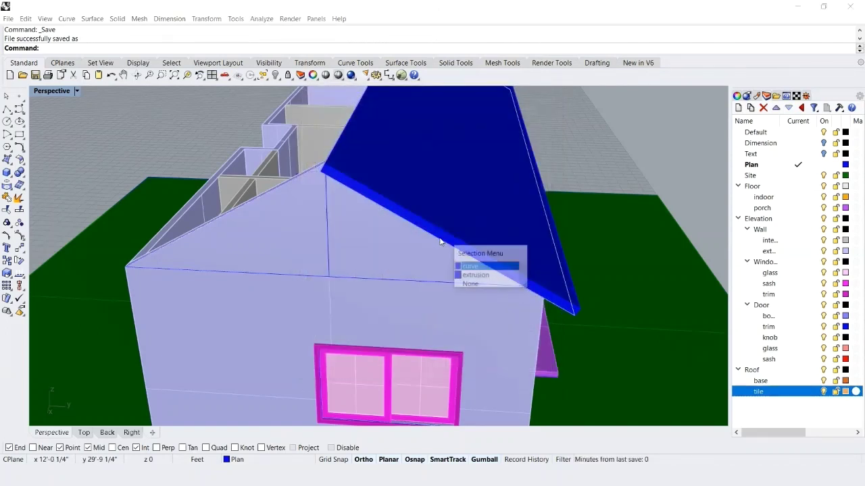
click(485, 276)
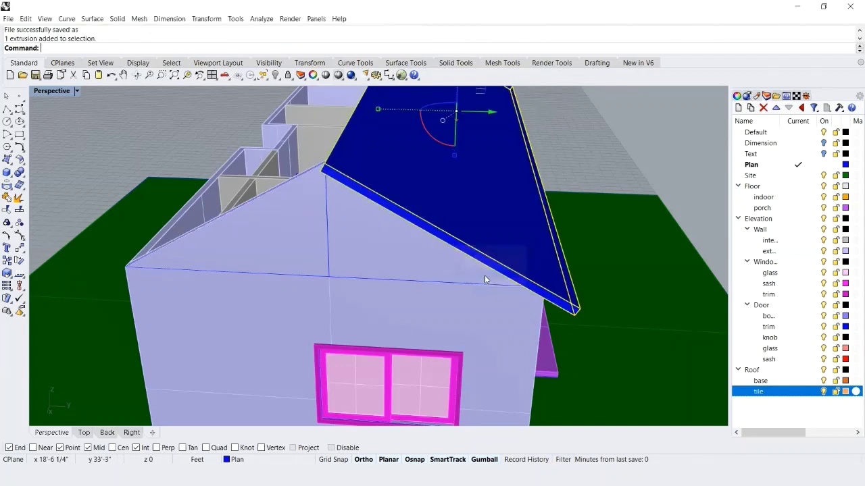
right_click(754, 381)
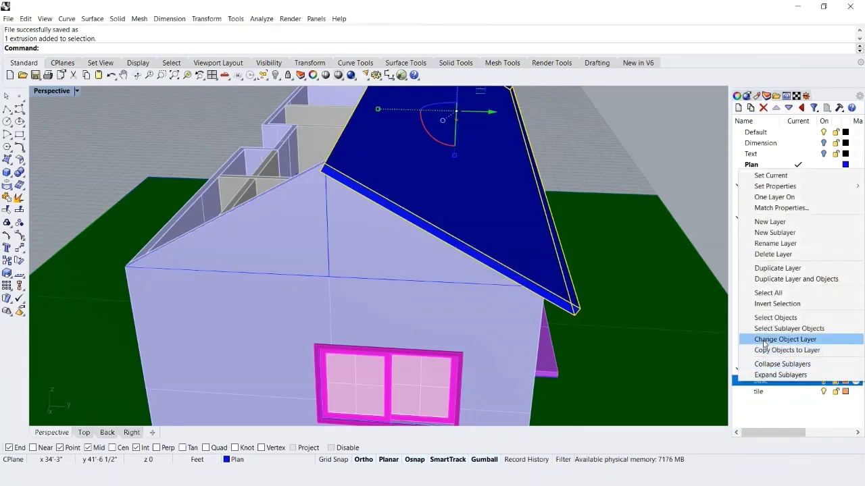
click(764, 340)
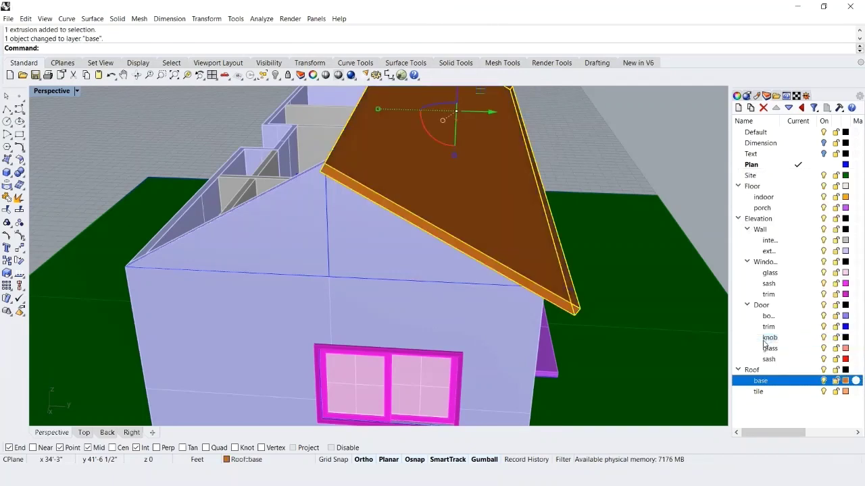
click(600, 160)
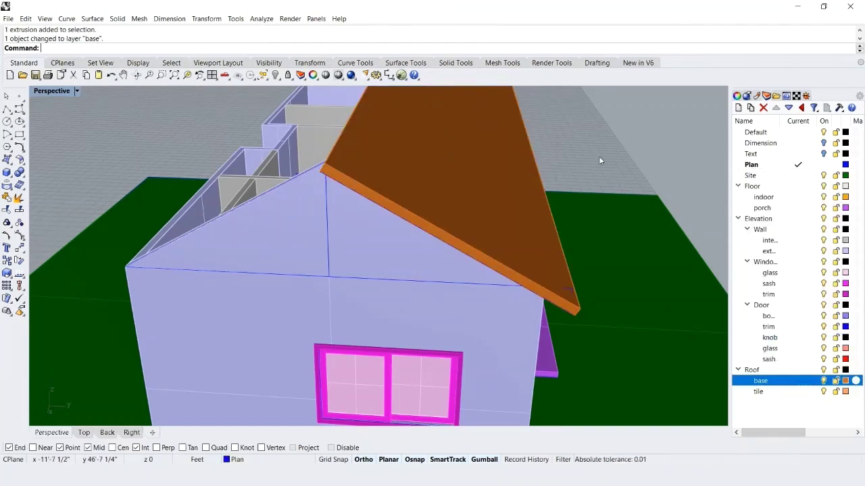
Step: Move the closed roof outline curve from the slab's lower eave corner to its upper eave corner
click(478, 270)
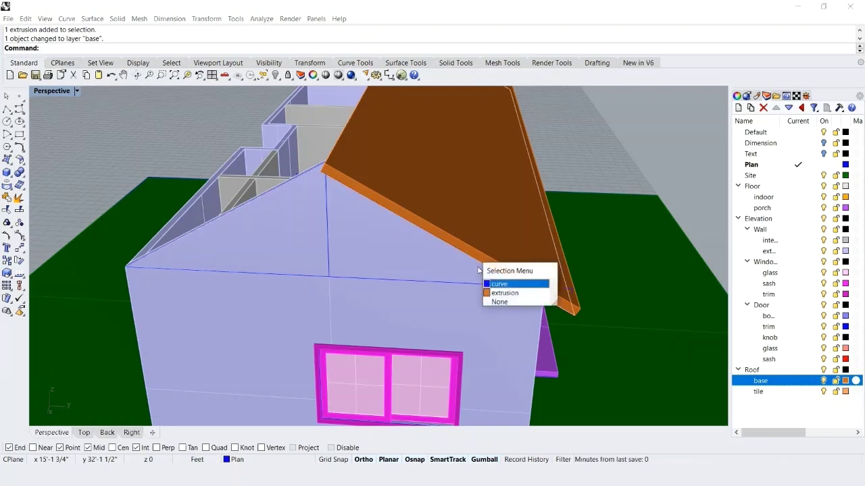
click(499, 284)
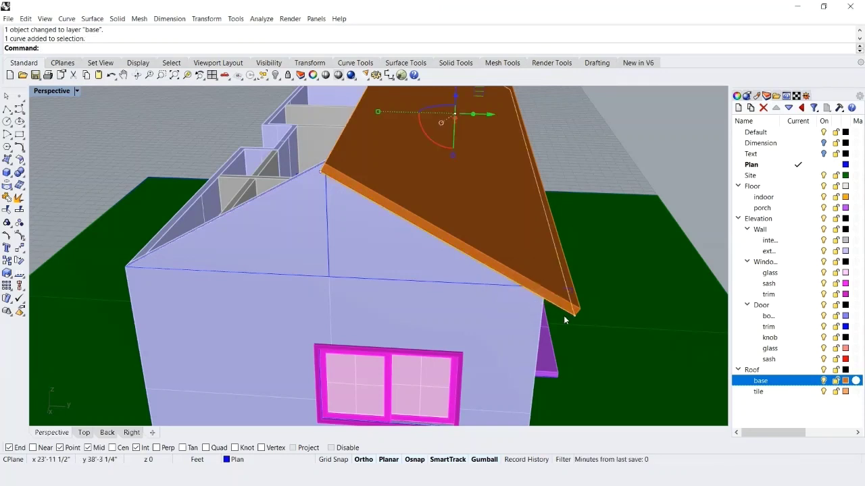
text(m)
key(Return)
click(575, 311)
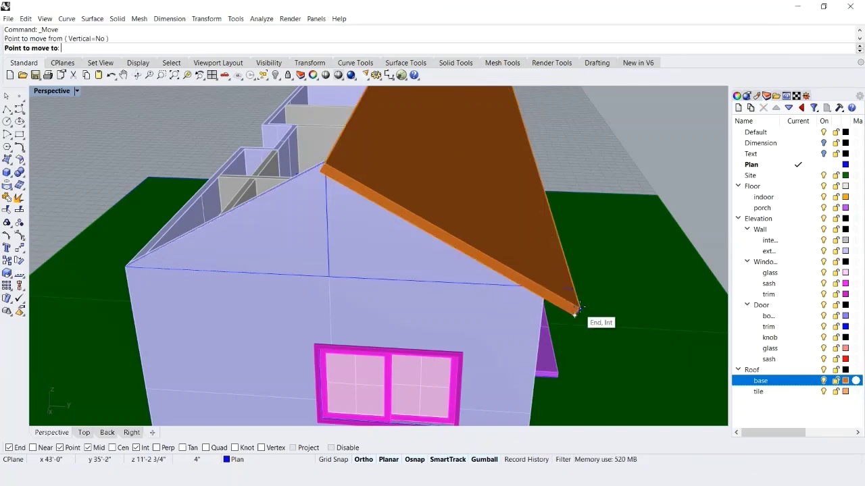
click(580, 308)
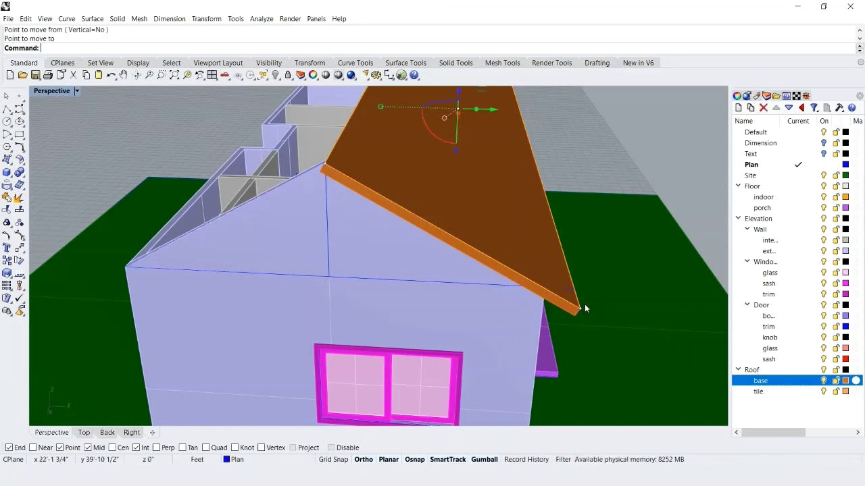
Step: Extrude the moved roof outline 0.5" as a solid with ExtrudeCrv
text(extrudeCrv)
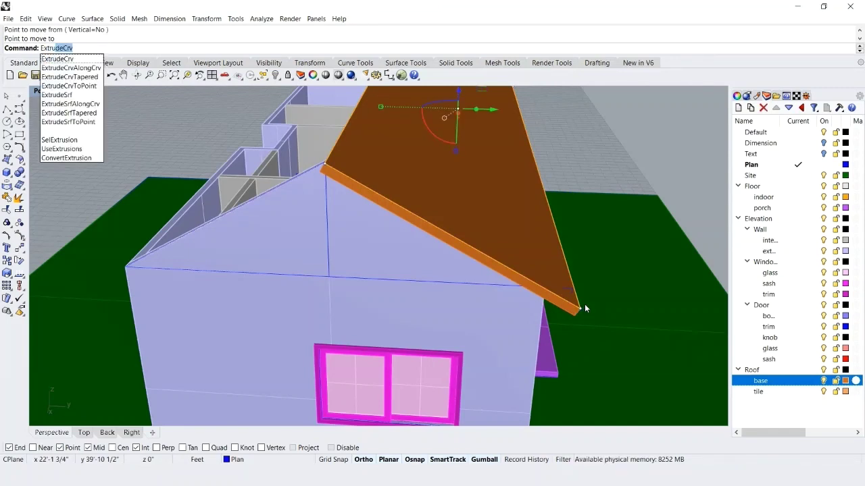
key(Return)
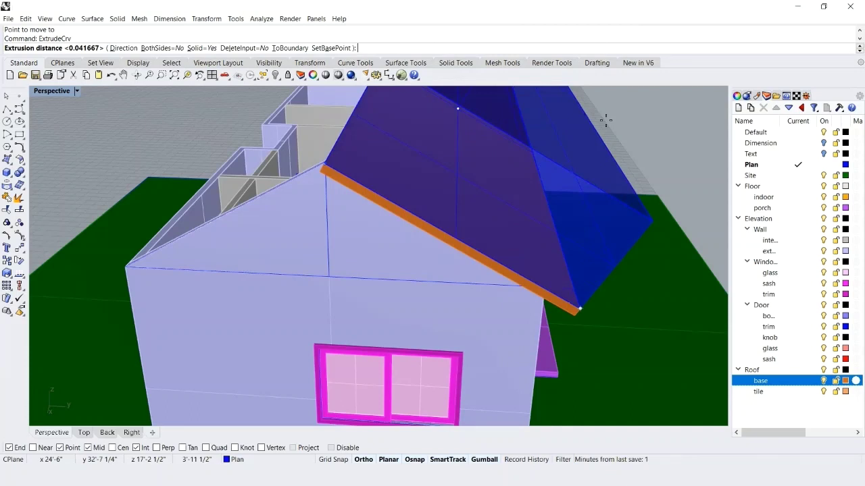
text(0.5")
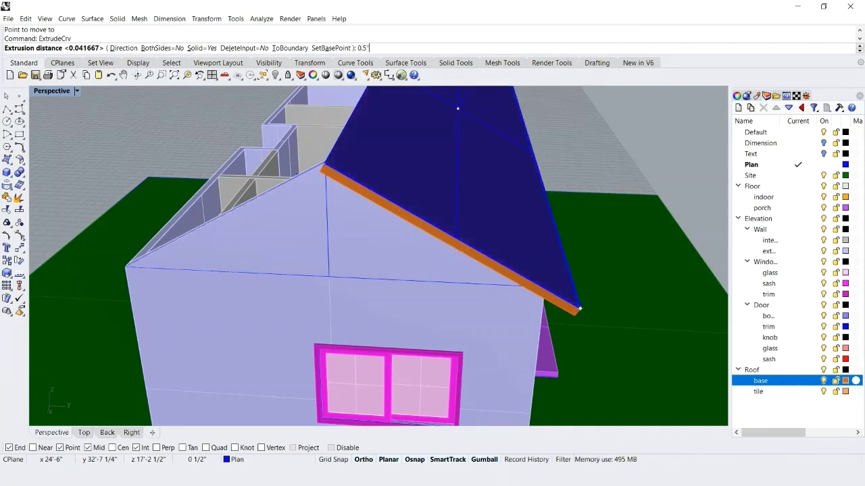
key(Return)
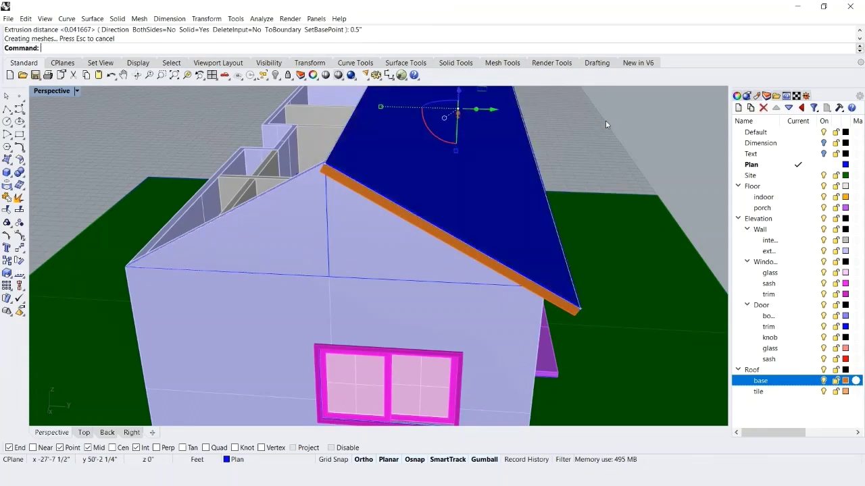
Step: Assign the thin extrusion on top of the roof slab to the tile layer under Roof
click(527, 274)
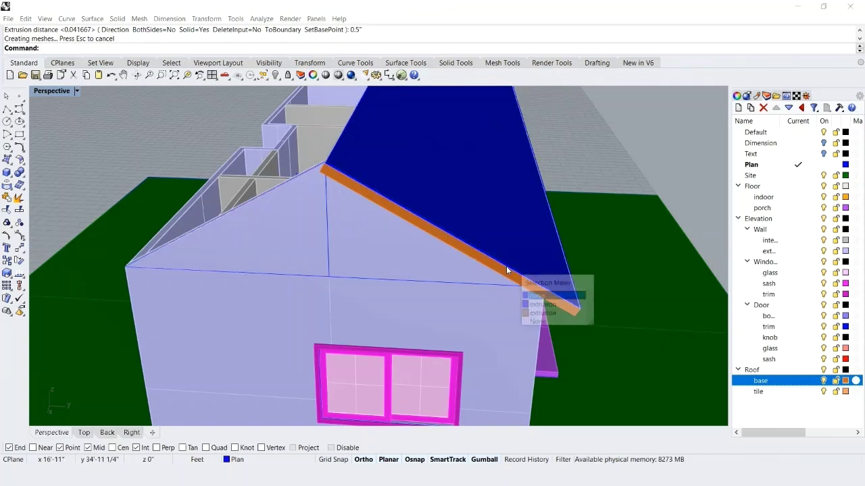
click(531, 305)
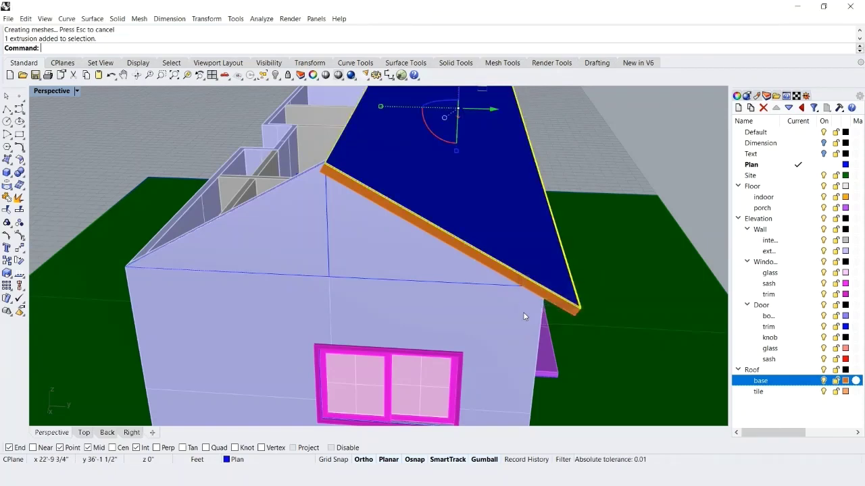
right_click(745, 393)
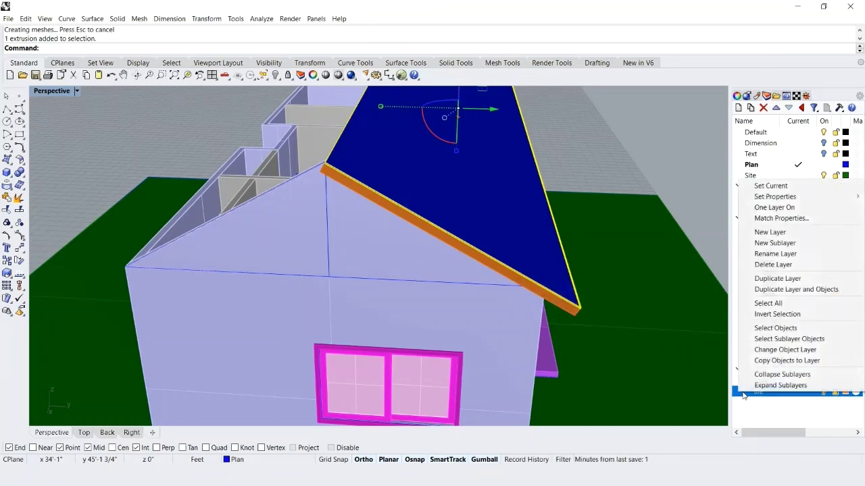
click(764, 351)
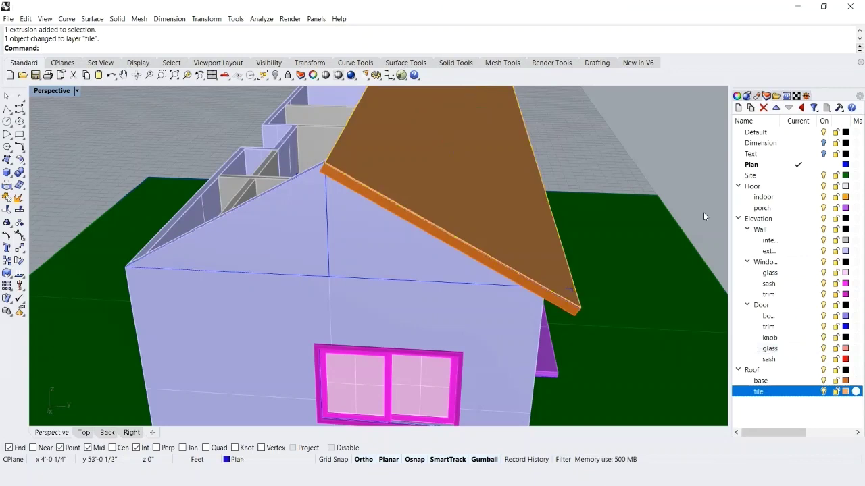
Step: Mirror all Roof sublayer objects as a copy about the house's lengthwise axis through the gable base line's midpoint, and save the model
right_click(746, 370)
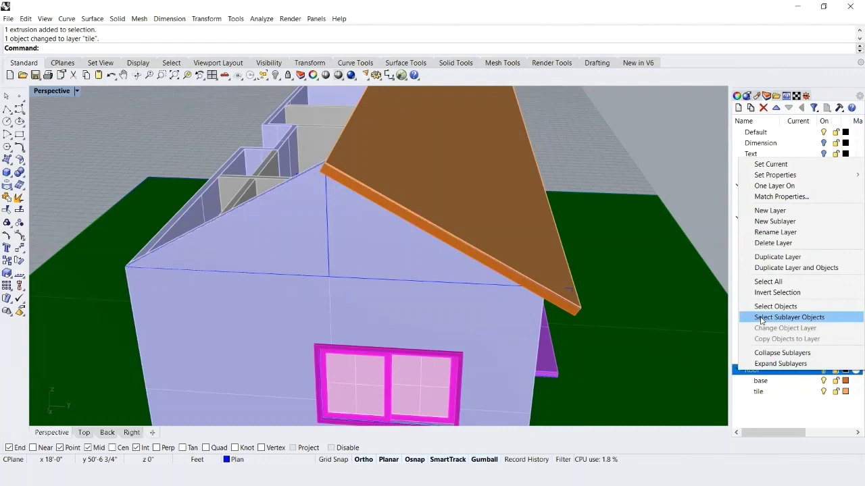
click(761, 319)
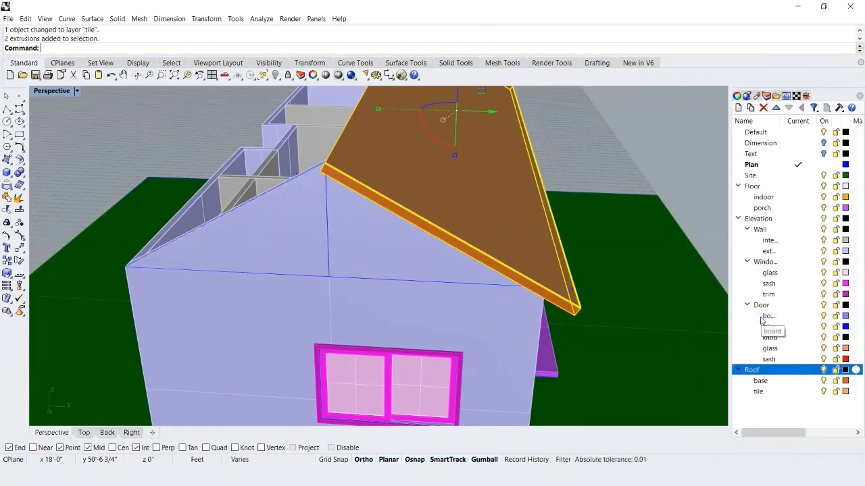
text(Mirror)
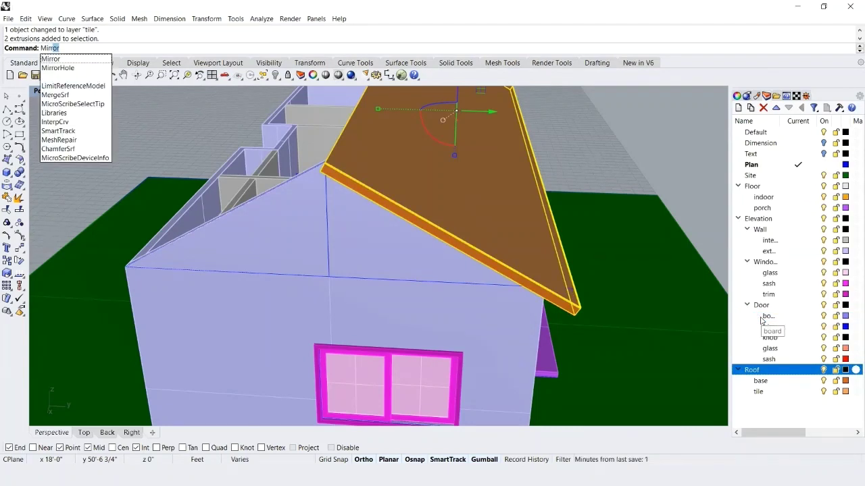
key(Return)
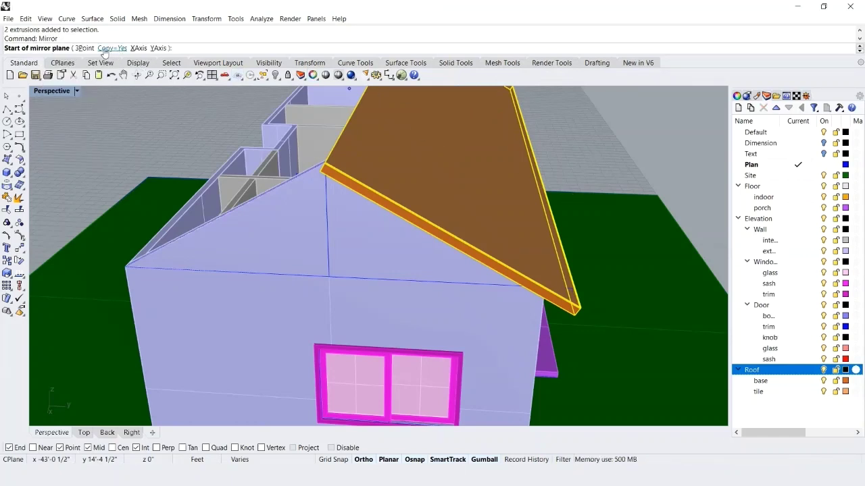
click(327, 277)
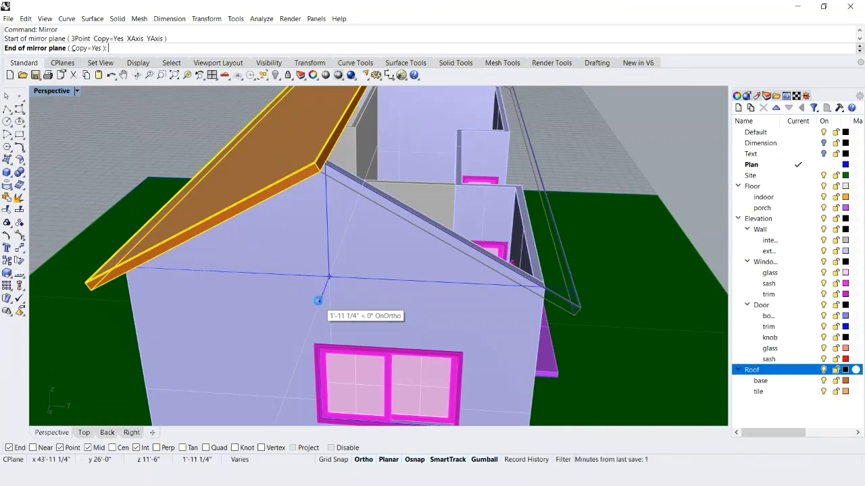
click(318, 301)
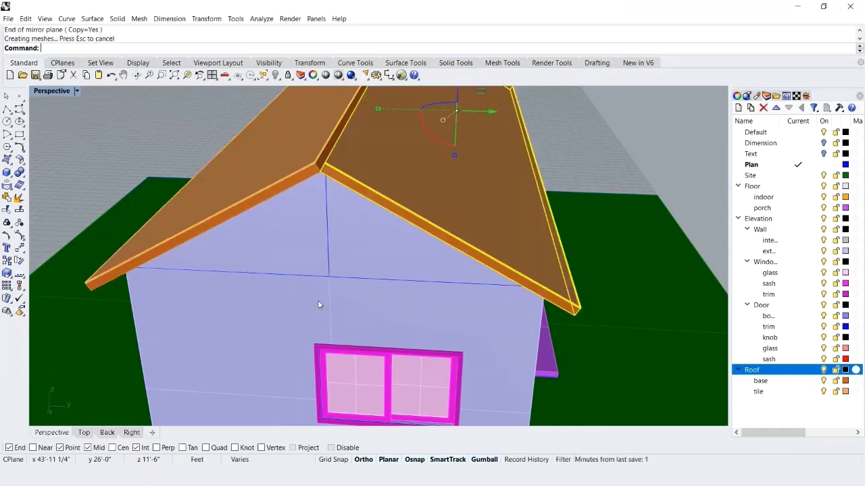
key(Escape)
key(ctrl+s)
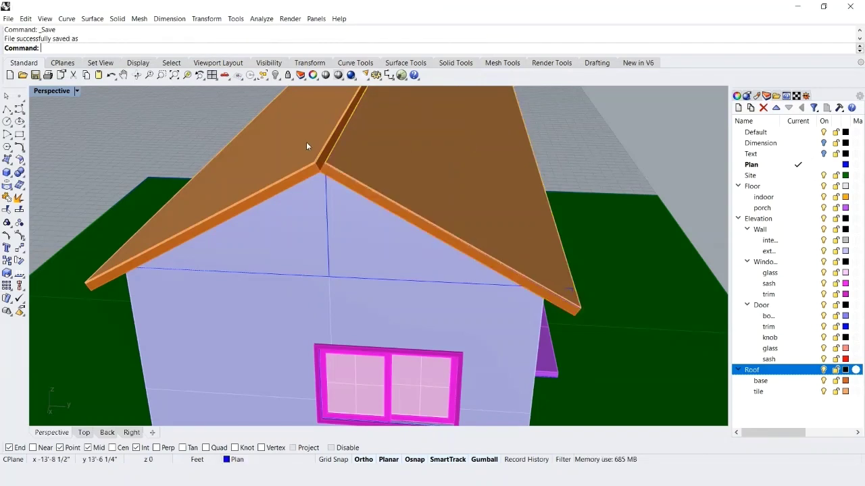
Step: Draw a closed triangular polyline at the gable end, joining both base slabs' upper ridge corners and their shared lower ridge point
scroll(306, 146, up, 3)
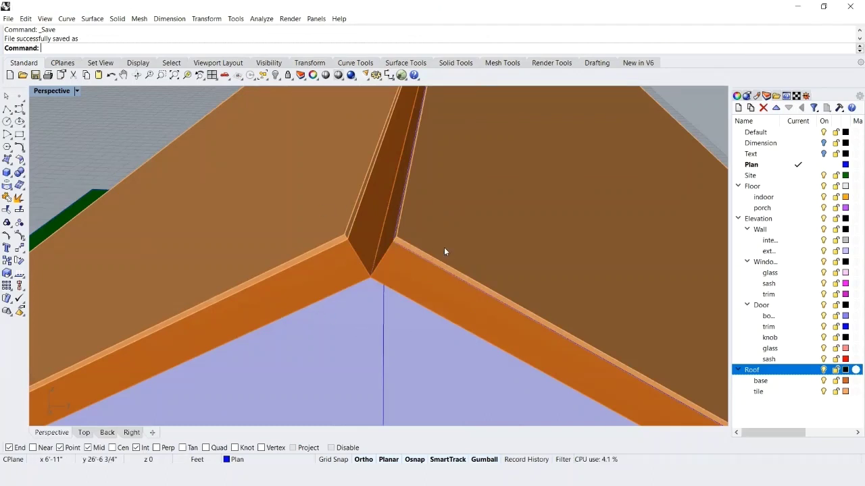
text(Polyline)
key(Return)
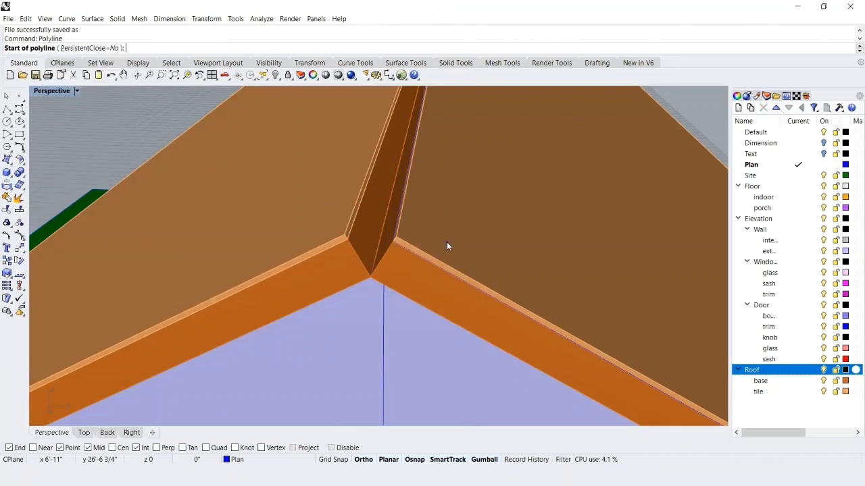
click(347, 245)
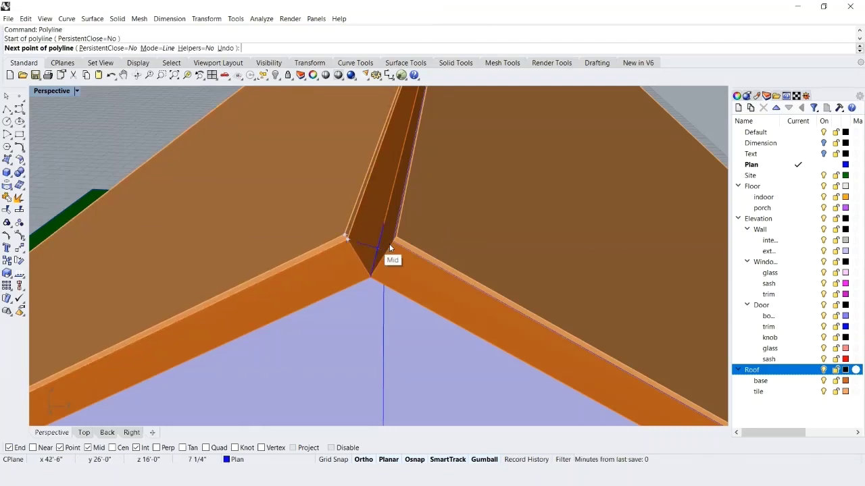
click(392, 244)
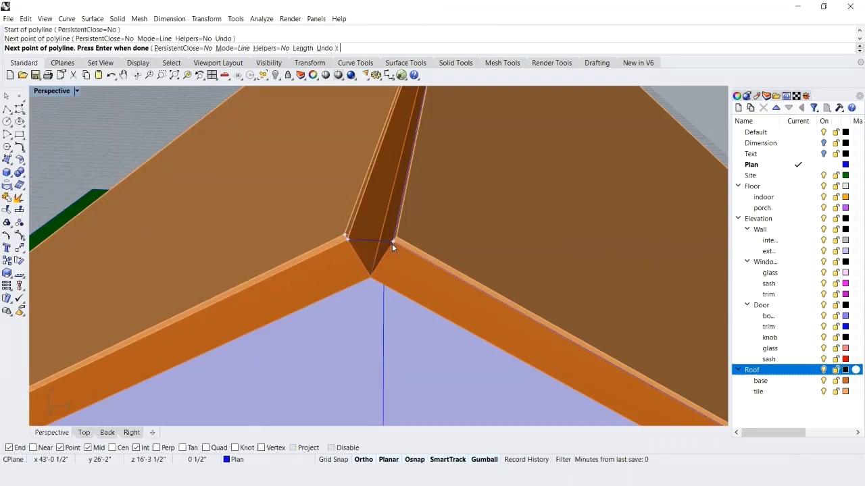
click(369, 278)
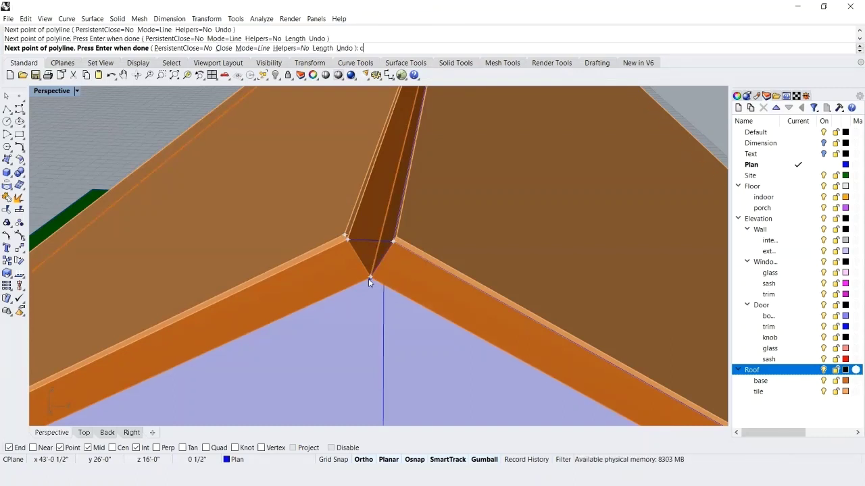
key(Return)
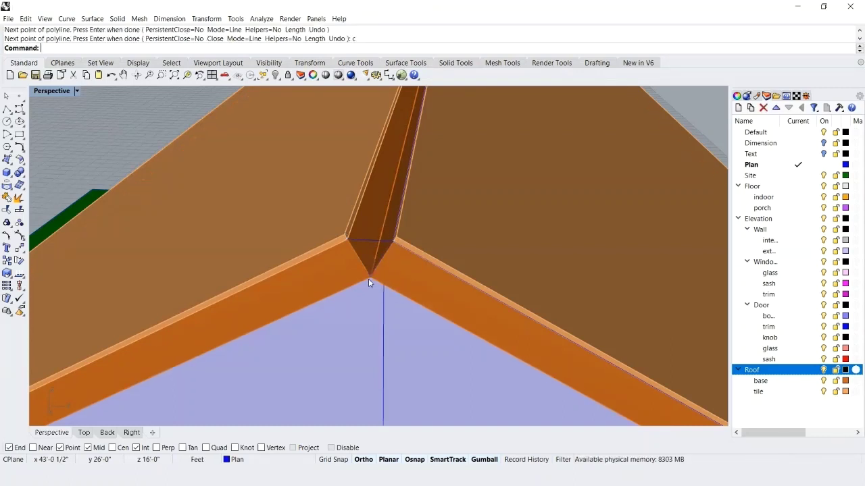
Step: Extrude the triangle 37' along the ridge to the roof's far end as a solid with ExtrudeCrv
click(365, 241)
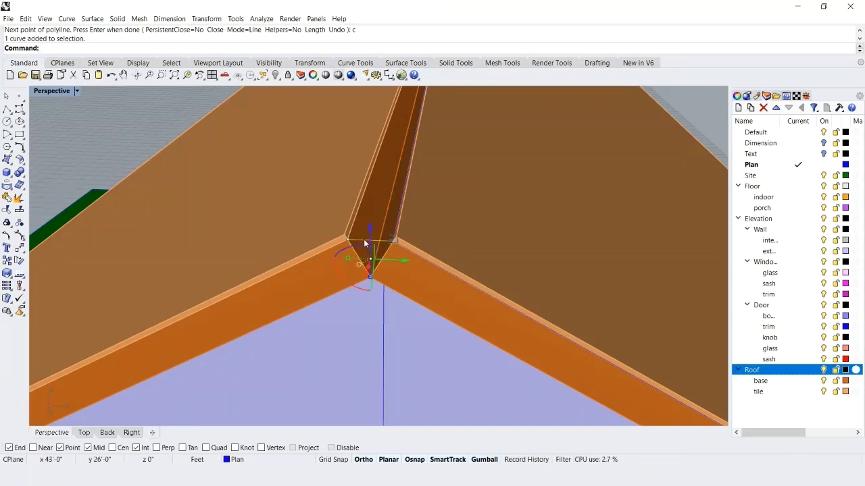
text(Ext)
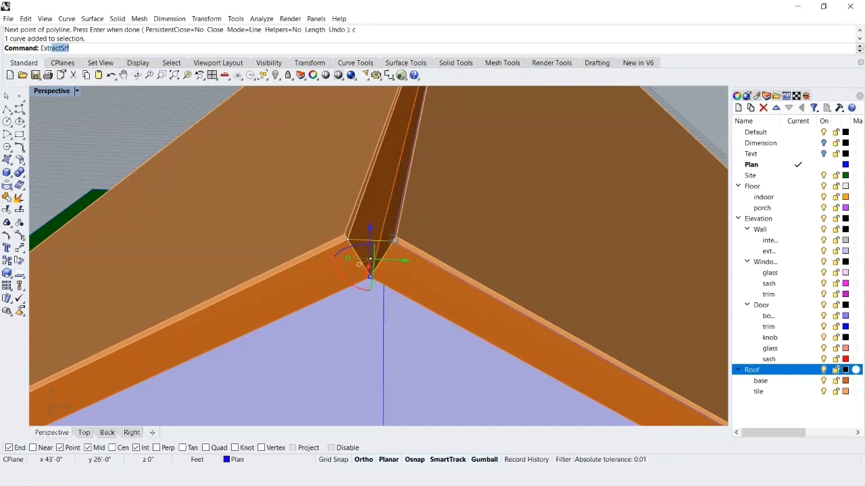
text(ru)
key(Return)
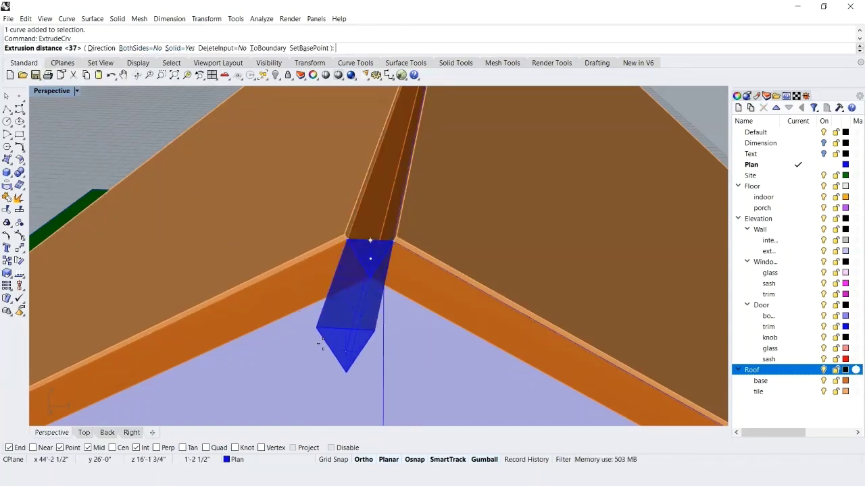
scroll(321, 343, down, 5)
right_drag(341, 293, 419, 192)
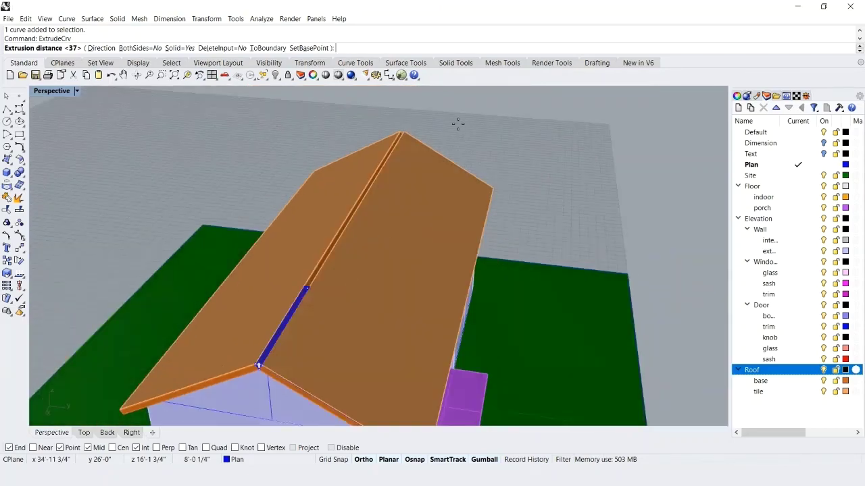
right_drag(458, 124, 445, 133)
scroll(400, 145, up, 6)
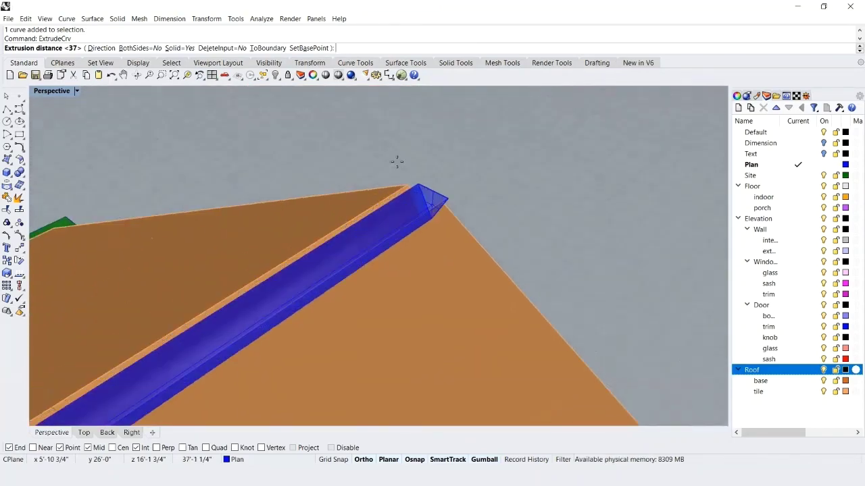
scroll(397, 160, up, 2)
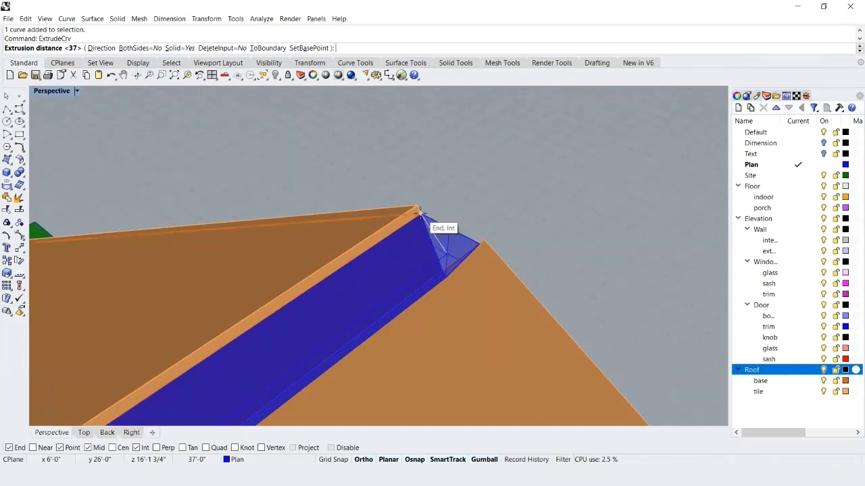
click(420, 214)
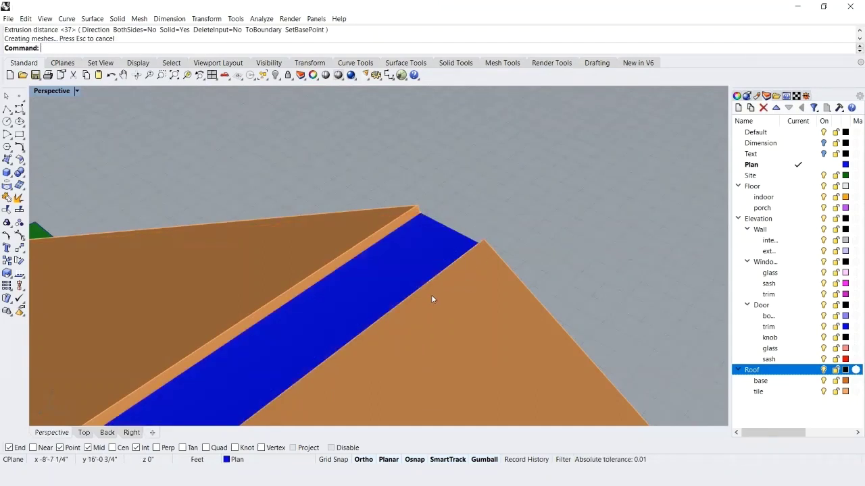
Step: Assign the triangular ridge filler solid to the base layer under Roof
click(370, 286)
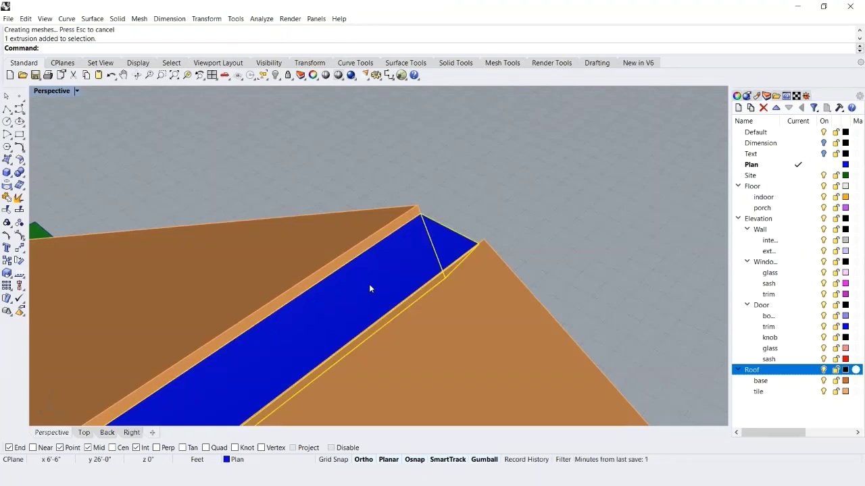
right_click(746, 381)
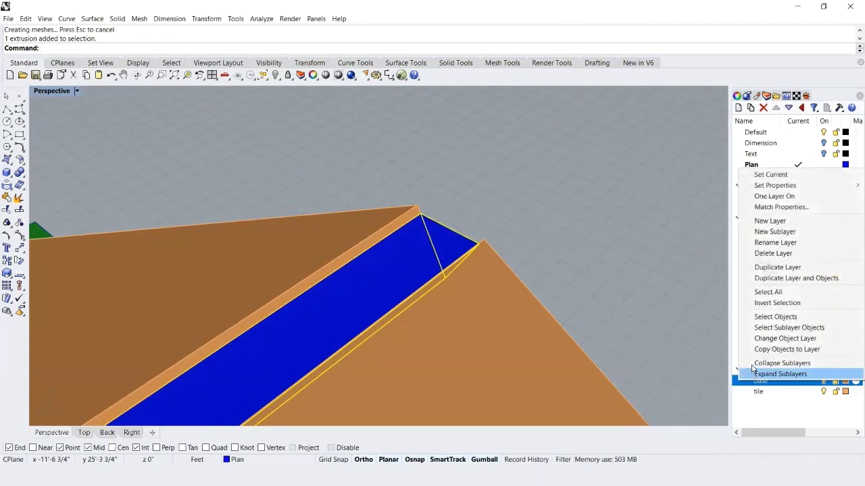
click(752, 340)
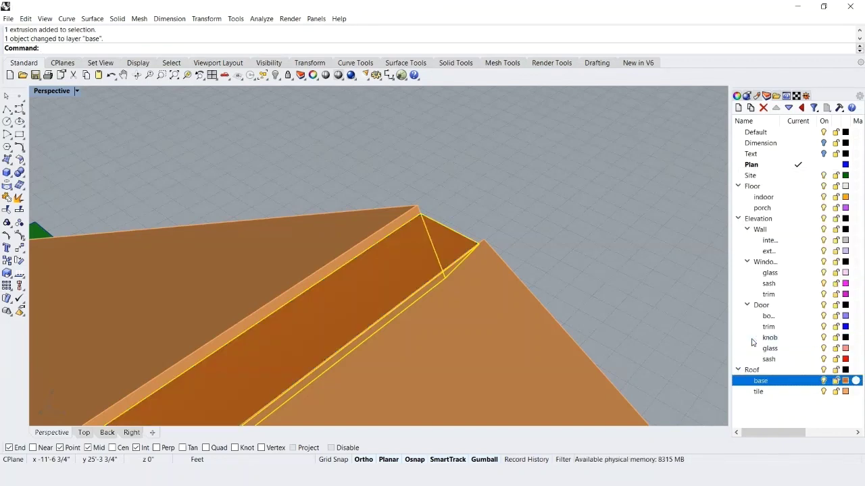
click(520, 253)
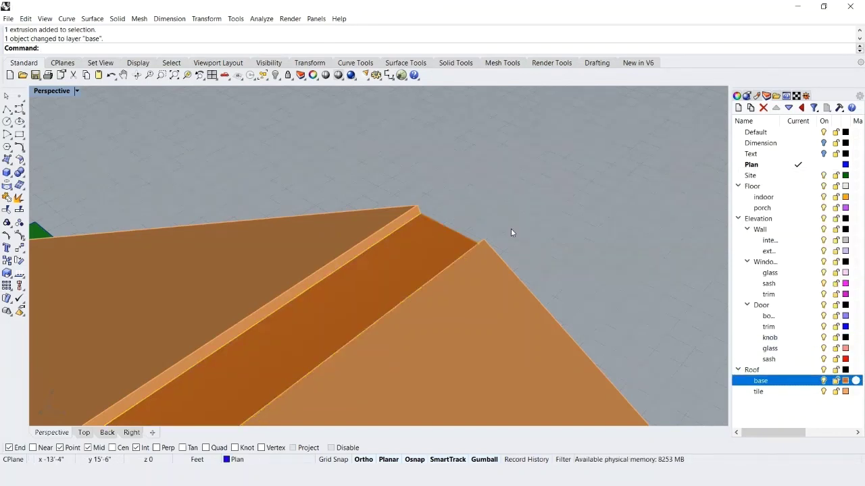
Step: Draw a closed four-point polyline at the gable end across the remaining ridge gap, through the upper and lower ridge corners of both tile layers
right_drag(511, 229, 211, 397)
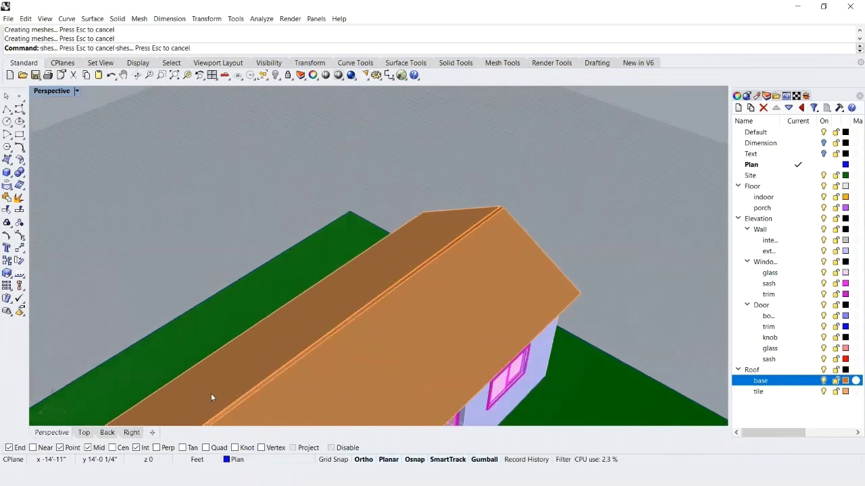
scroll(236, 402, down, 4)
scroll(262, 382, up, 5)
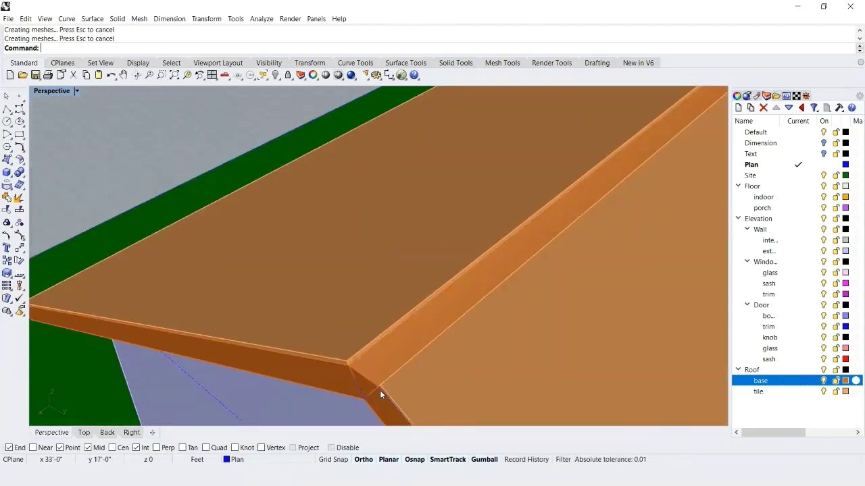
right_drag(379, 390, 385, 336)
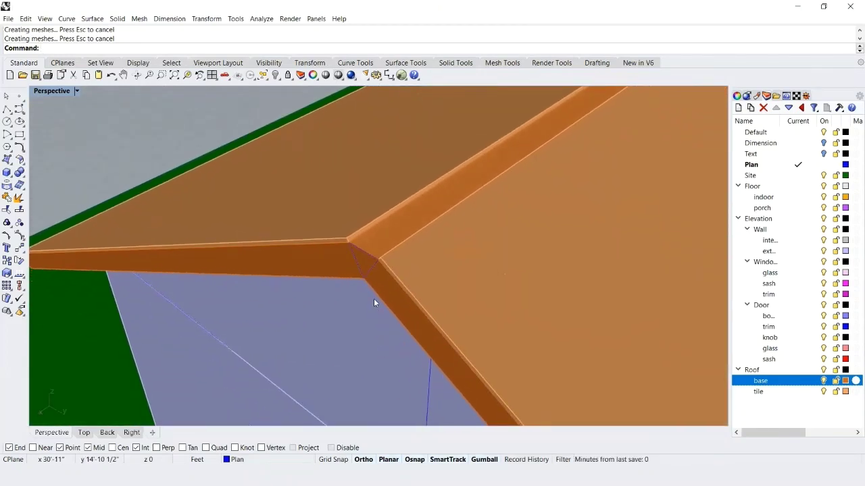
scroll(374, 299, up, 5)
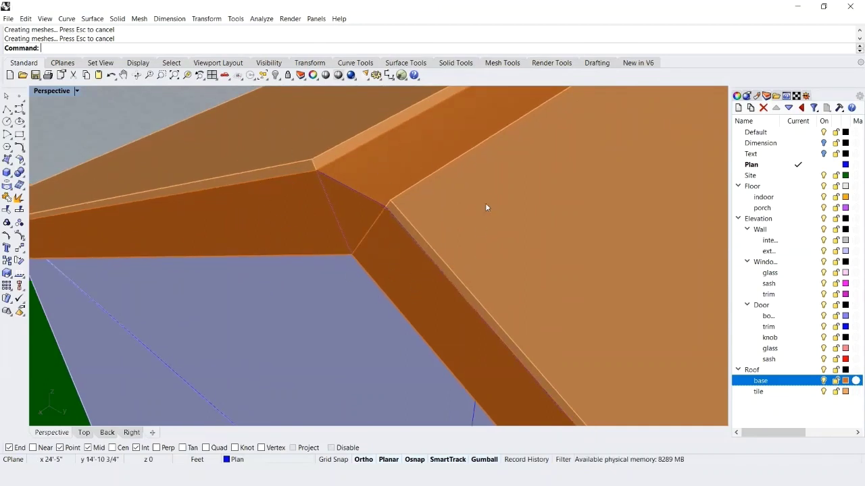
click(406, 171)
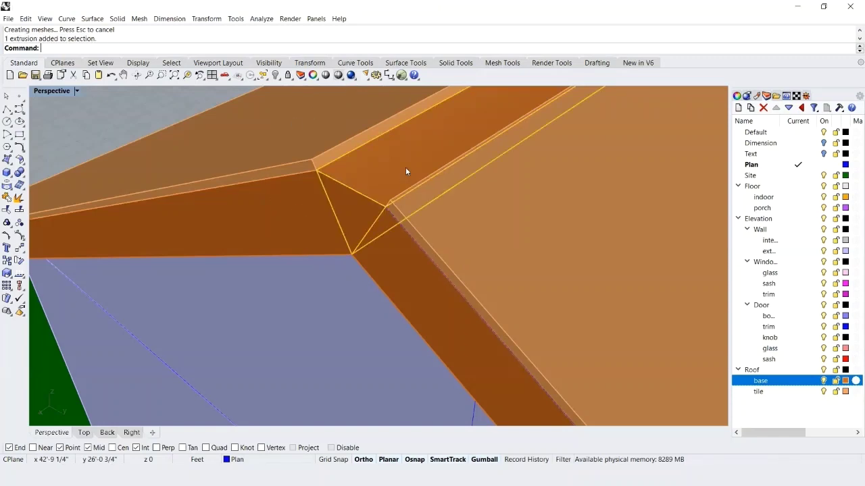
key(Escape)
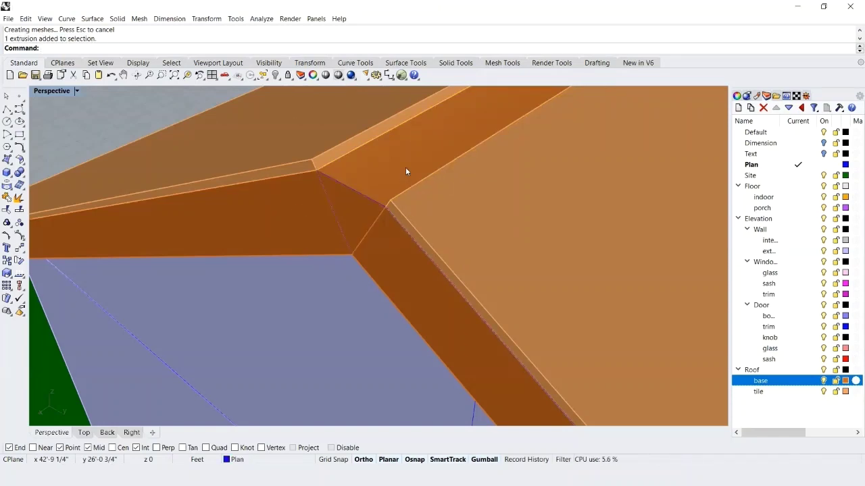
text(Polyline)
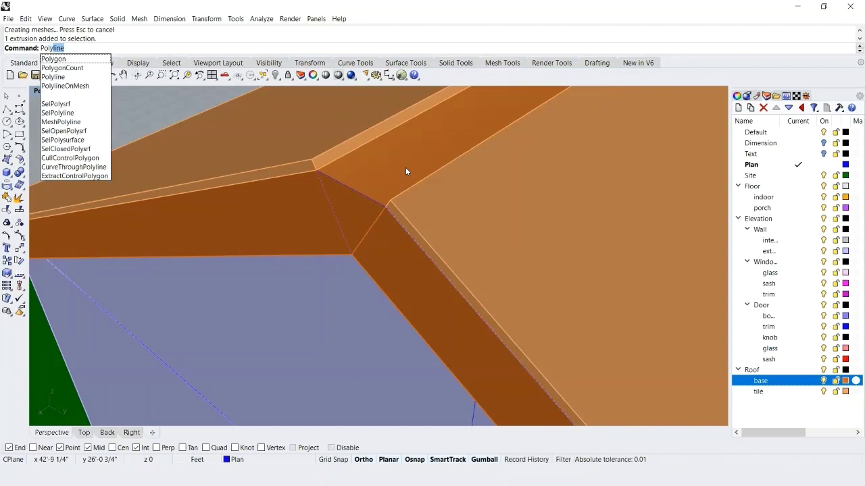
key(Return)
click(312, 160)
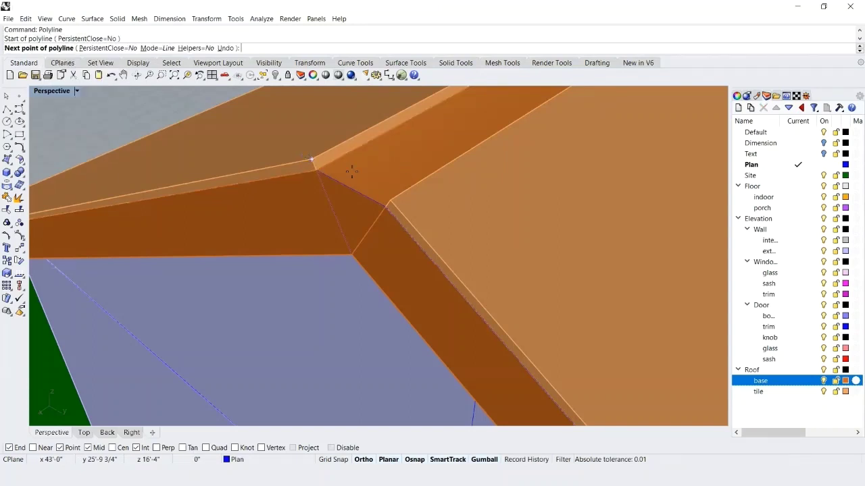
click(390, 201)
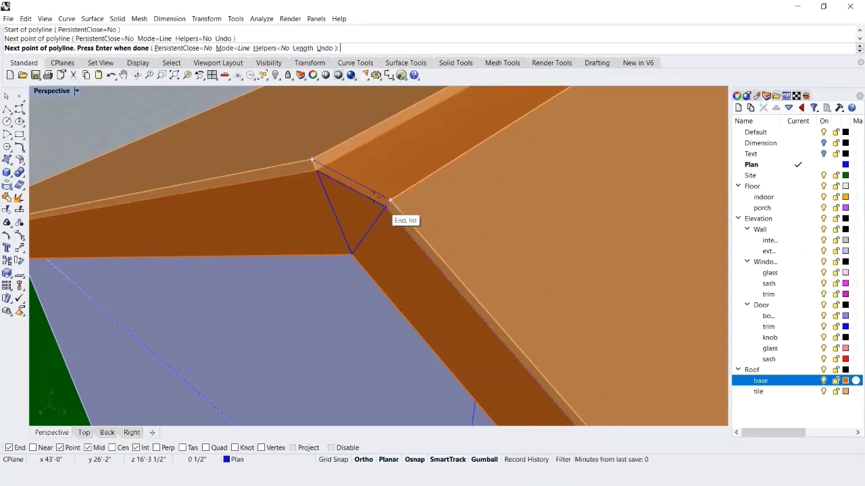
click(387, 206)
click(316, 170)
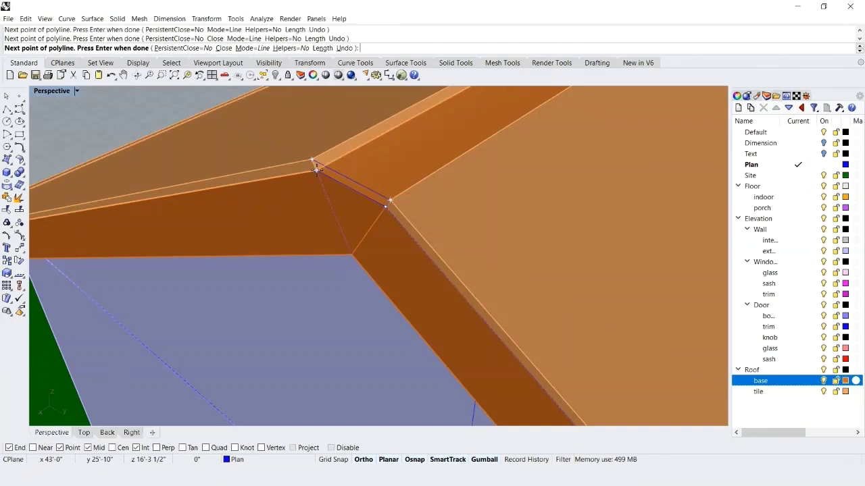
text(c)
key(Return)
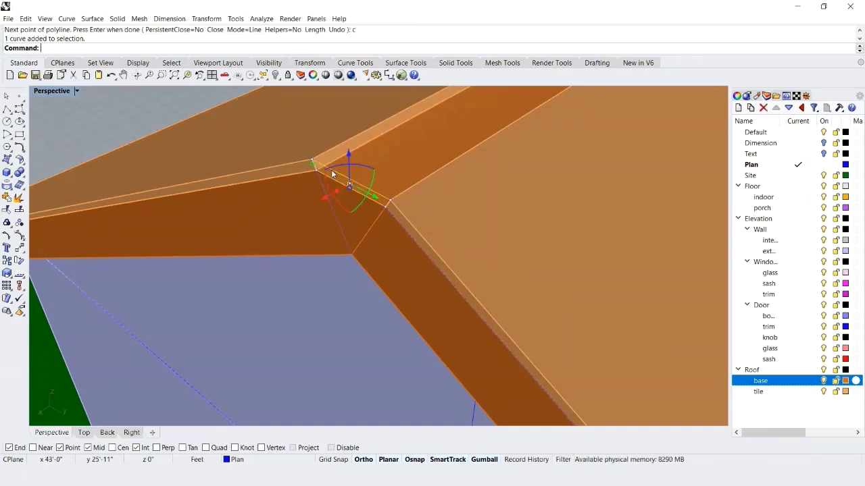
Step: Extrude the thin four-sided outline 37' to the ridge's far end as a solid with ExtrudeCrv
text(Ex)
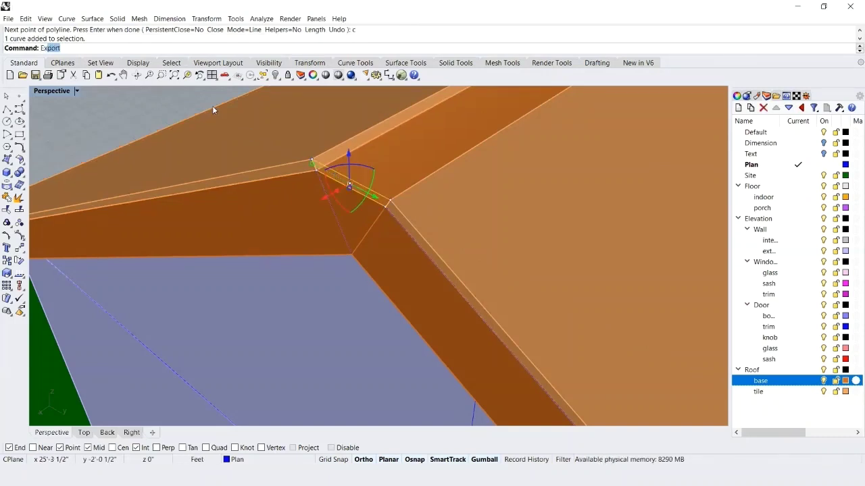
text(trudeCrv)
key(Return)
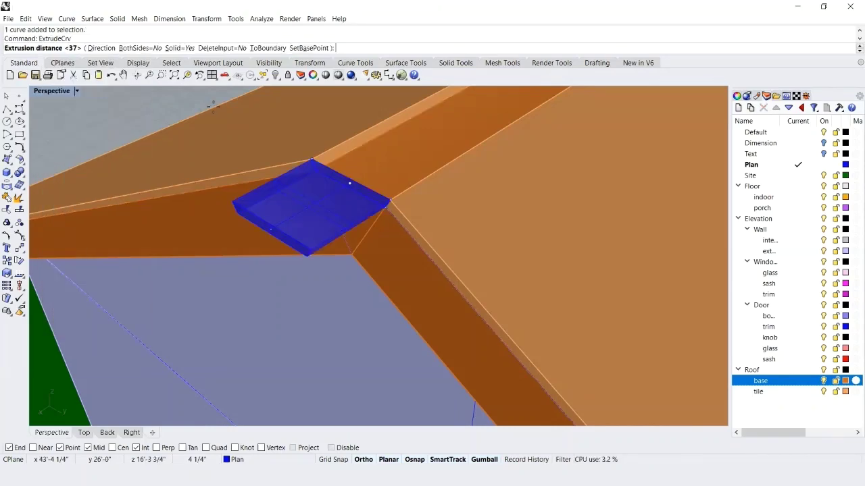
scroll(156, 215, down, 10)
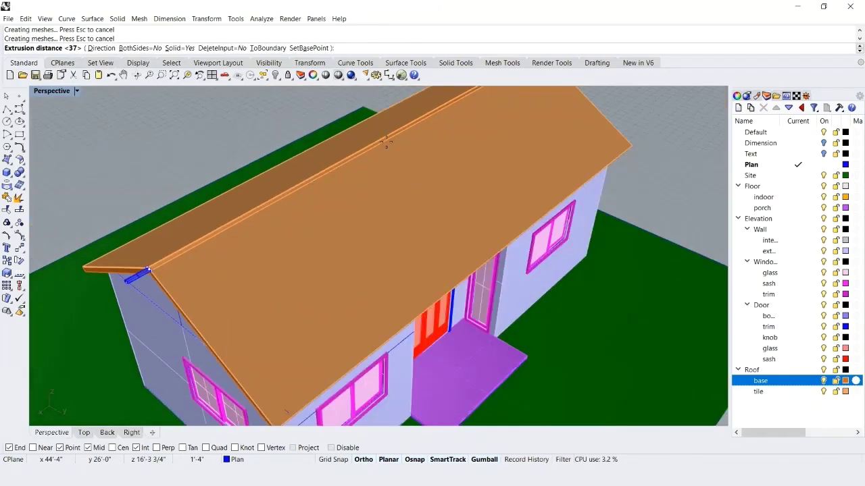
scroll(400, 126, up, 10)
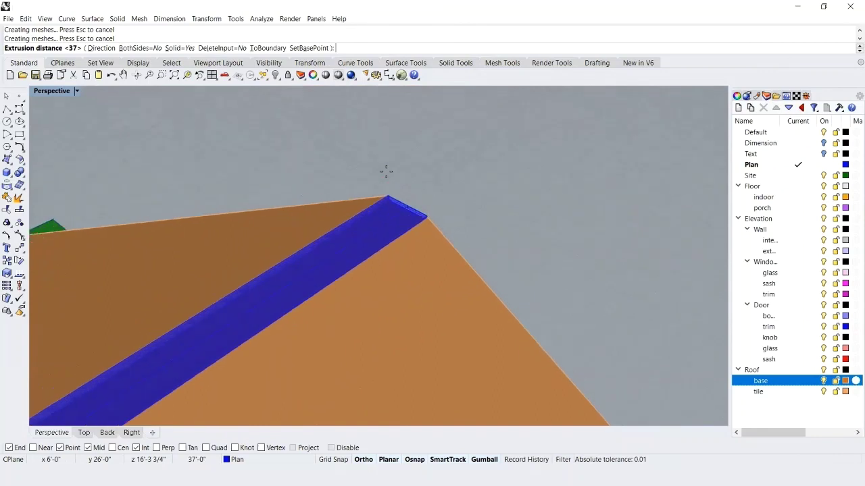
click(388, 225)
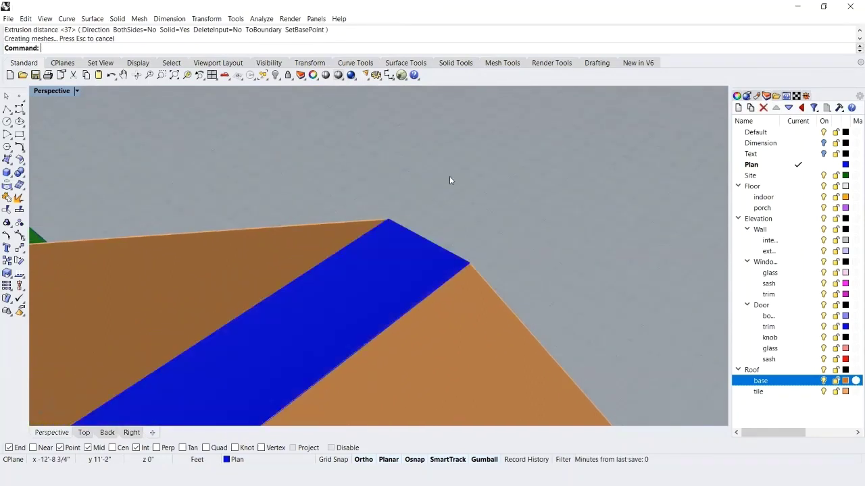
Step: Assign the thin ridge strip to the tile layer under Roof and save the model
scroll(457, 166, down, 2)
scroll(457, 170, down, 1)
click(389, 227)
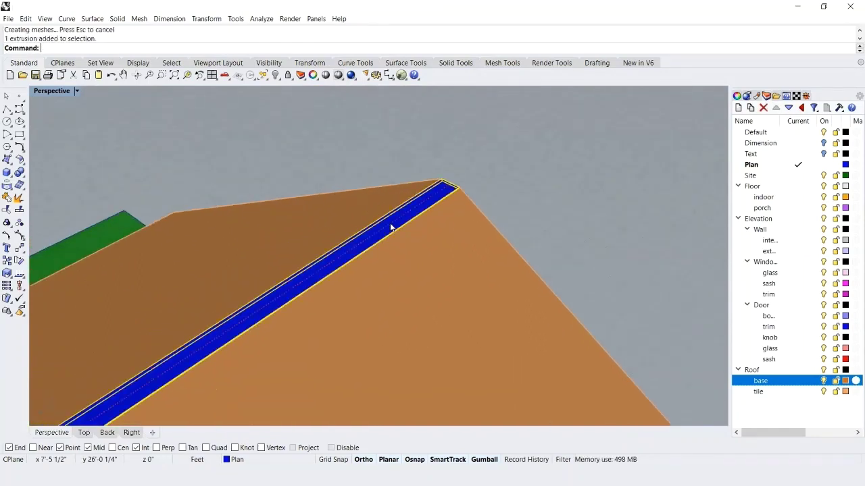
right_click(758, 391)
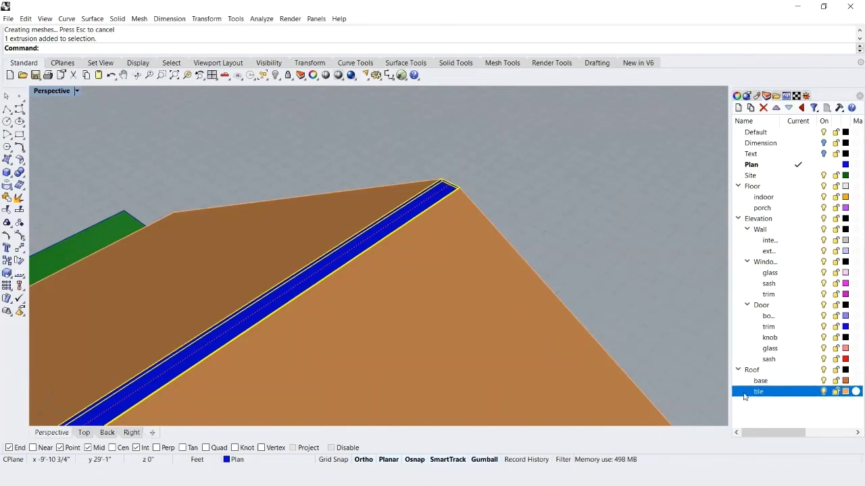
click(760, 352)
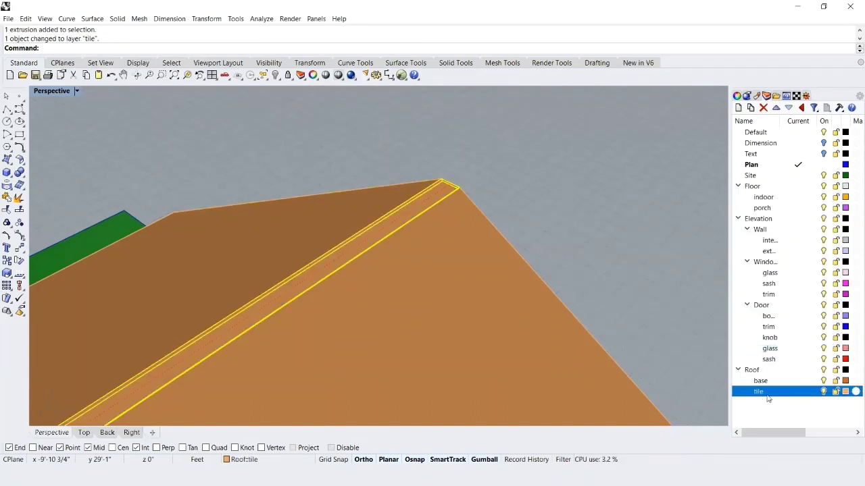
click(590, 251)
scroll(508, 141, down, 5)
scroll(508, 142, down, 5)
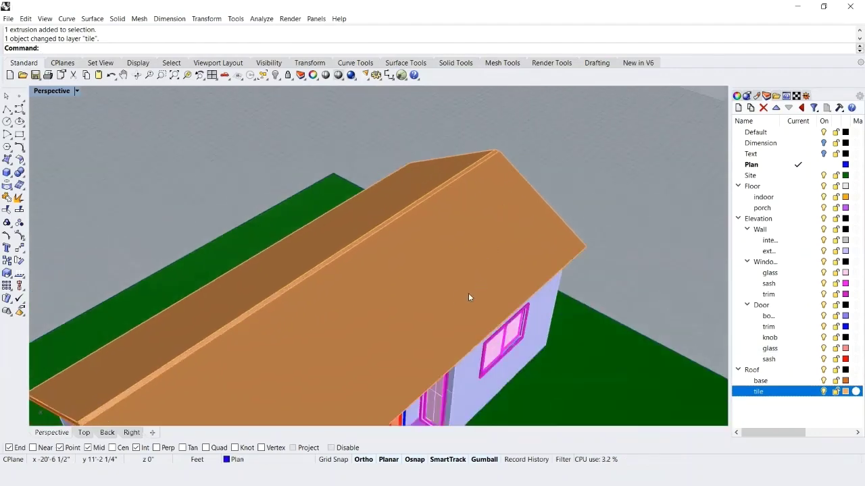
right_drag(422, 291, 409, 290)
right_drag(387, 259, 316, 256)
key(ctrl+s)
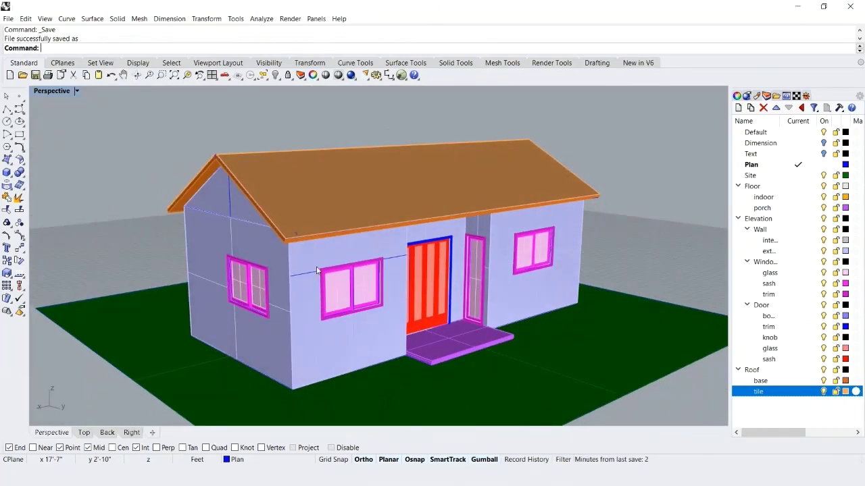